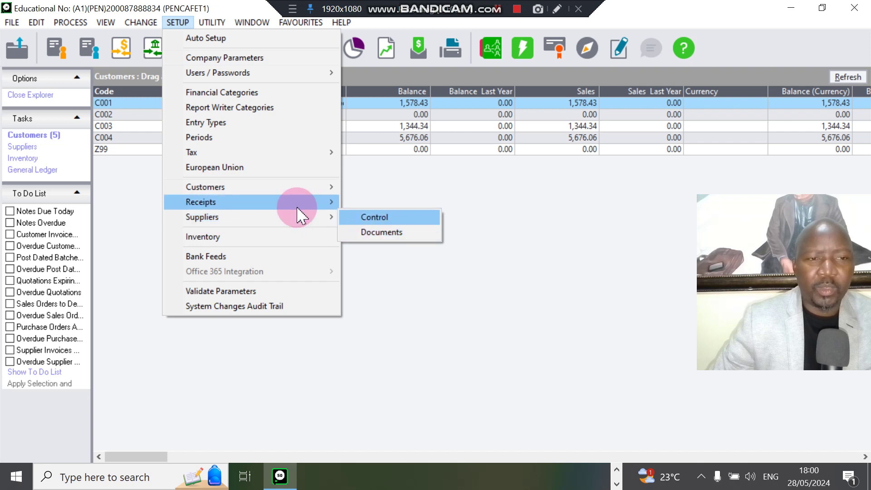
# Switch to the exam paper and mark the Customers and Supplier screens and the Debit Note renaming instruction in task 1.2.1
pyautogui.moveTo(298, 194)
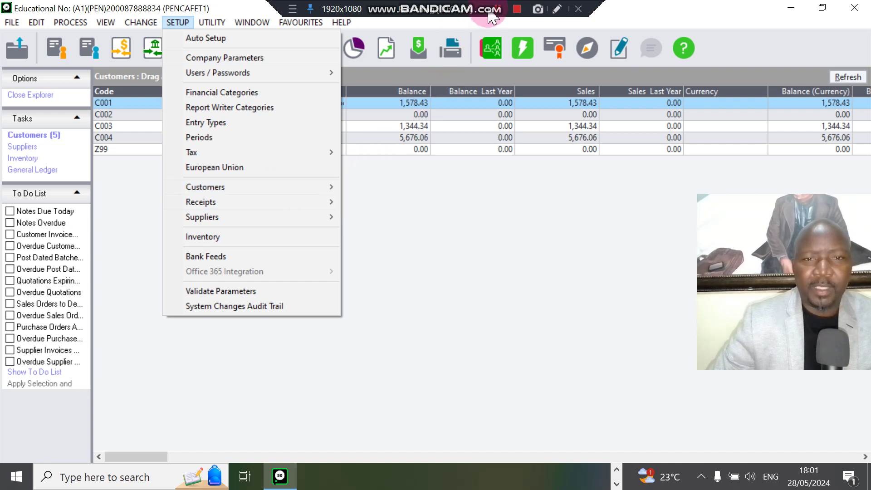
pyautogui.press('ctrl+super+Right')
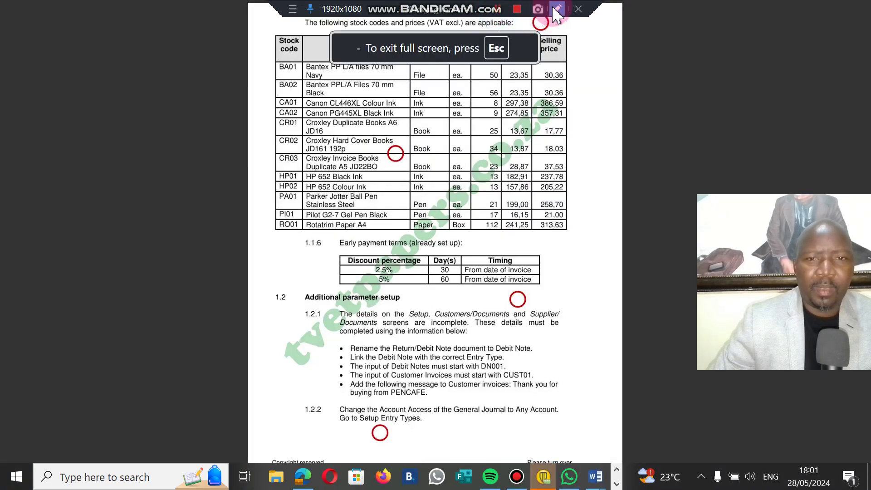
pyautogui.click(557, 9)
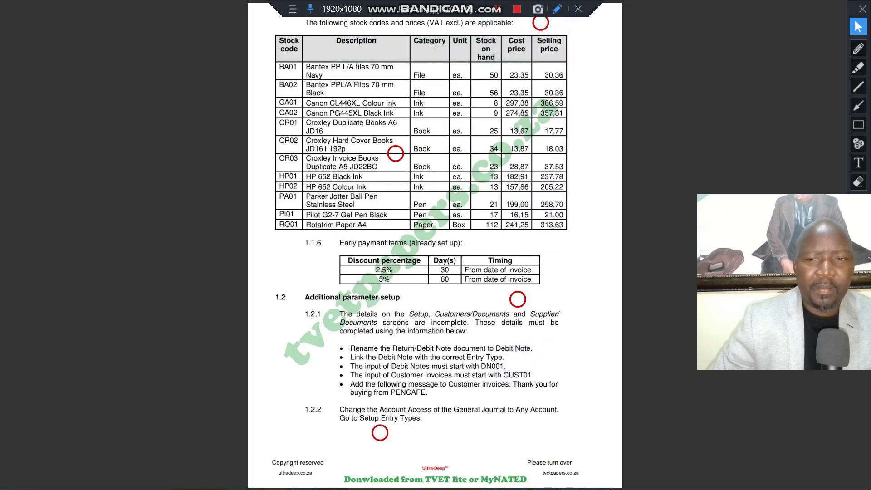
pyautogui.click(857, 50)
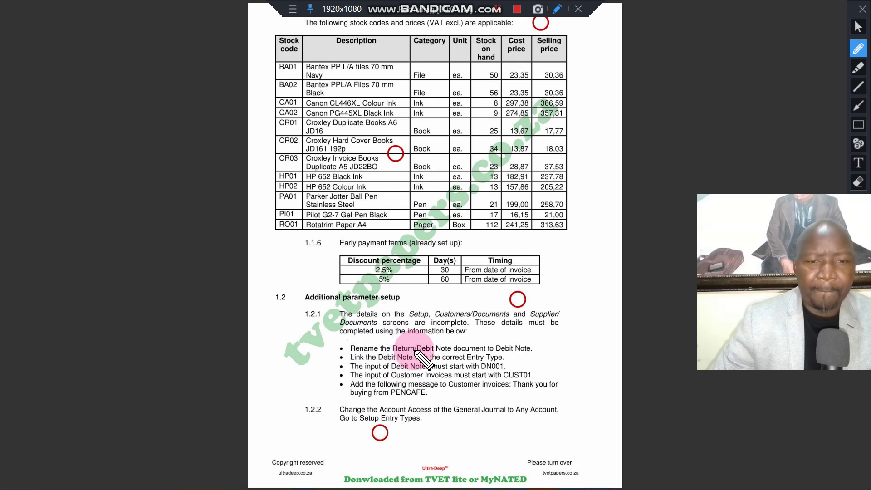
pyautogui.moveTo(395, 352); pyautogui.dragTo(532, 350)
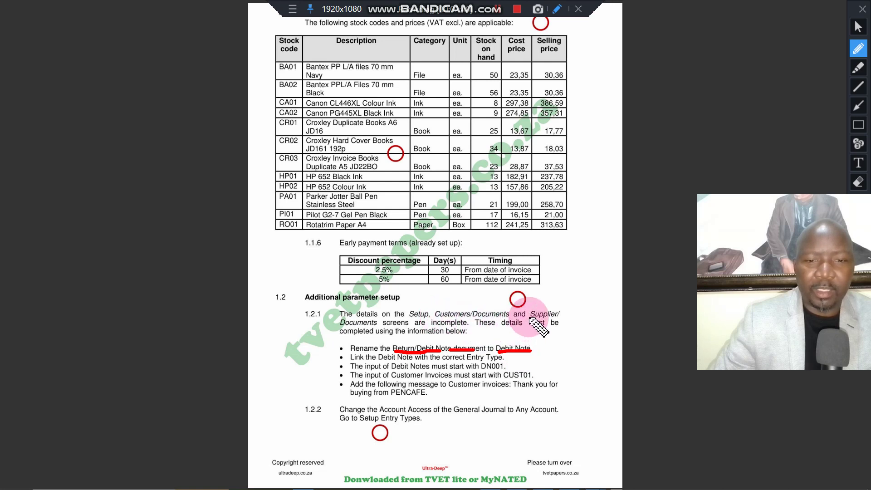
pyautogui.moveTo(526, 316); pyautogui.dragTo(555, 318)
pyautogui.moveTo(435, 319); pyautogui.dragTo(461, 321)
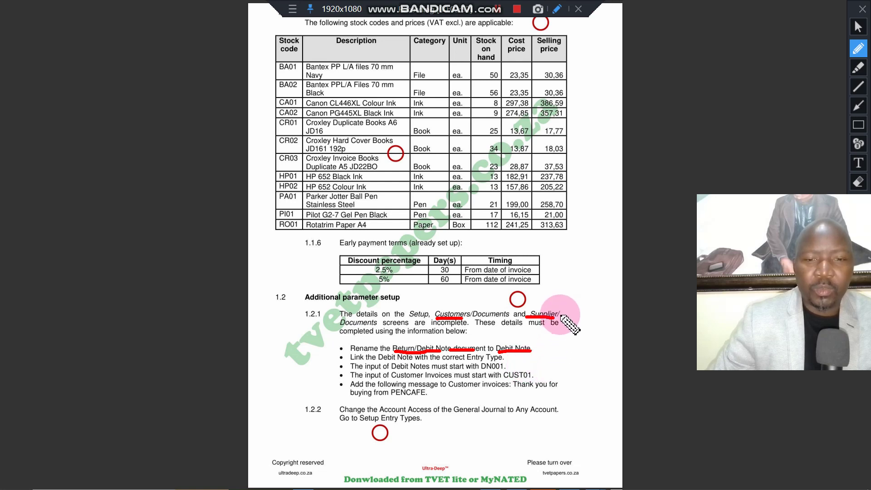
pyautogui.moveTo(563, 310); pyautogui.dragTo(616, 280)
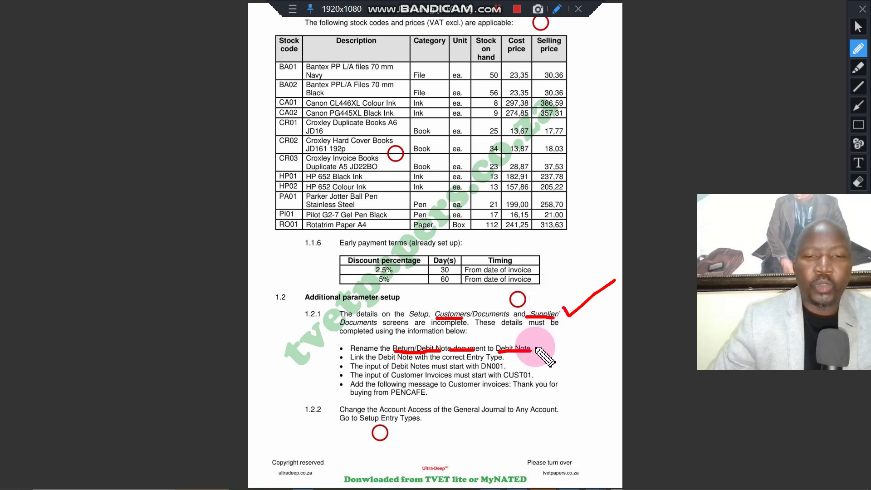
pyautogui.moveTo(535, 344); pyautogui.dragTo(586, 322)
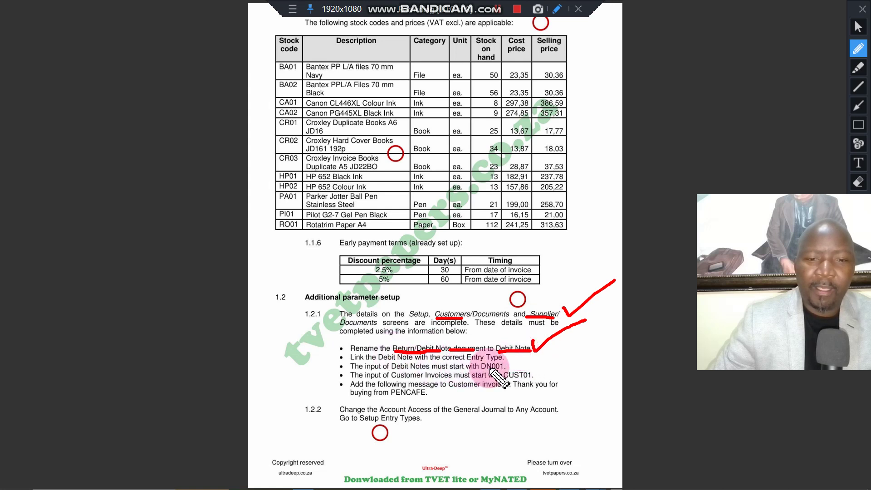
# Underline the instruction to link the Debit Note with its Entry Type and tick the DN001 numbering line
pyautogui.moveTo(378, 361); pyautogui.dragTo(410, 362)
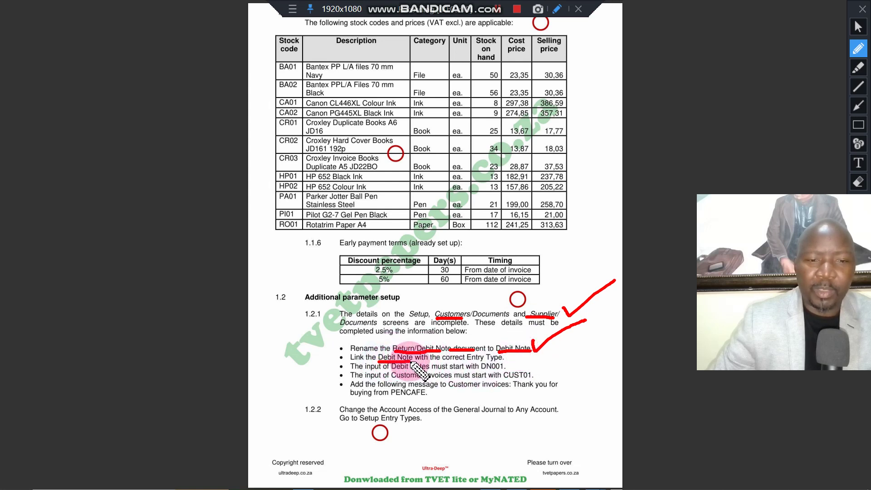
pyautogui.moveTo(341, 361); pyautogui.dragTo(378, 361)
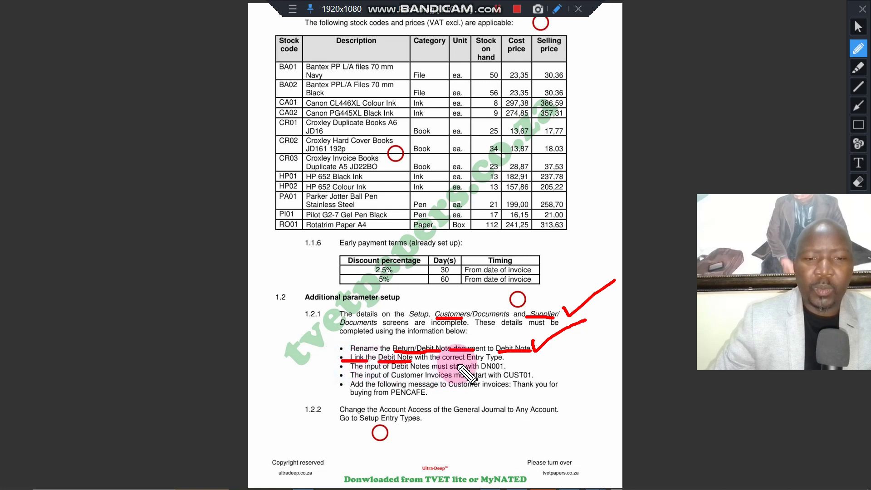
pyautogui.moveTo(467, 361); pyautogui.dragTo(500, 361)
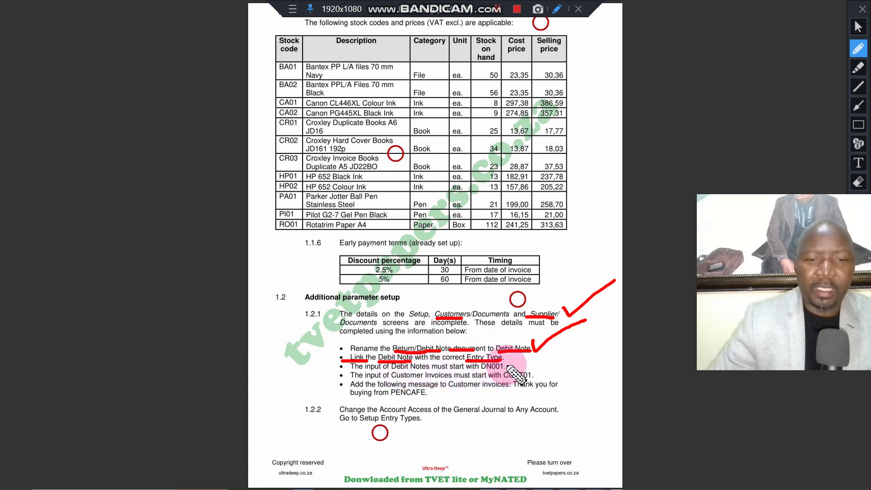
pyautogui.moveTo(510, 368); pyautogui.dragTo(527, 362)
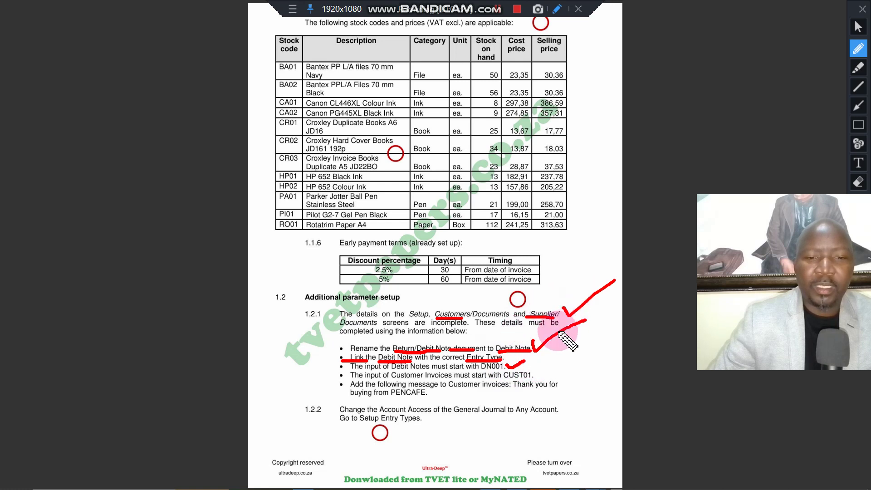
pyautogui.click(859, 27)
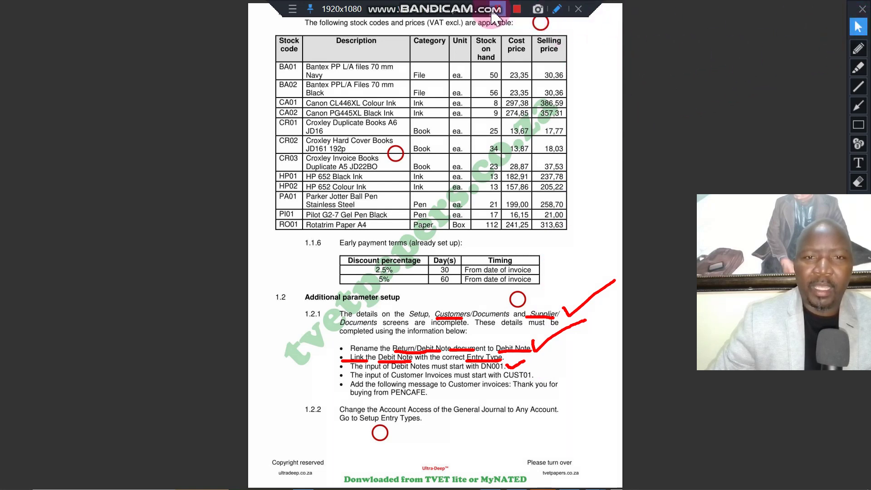
# Return to the accounting program and open the supplier document setup for the Return / Debit document
pyautogui.hotkey('alt', 'Tab')
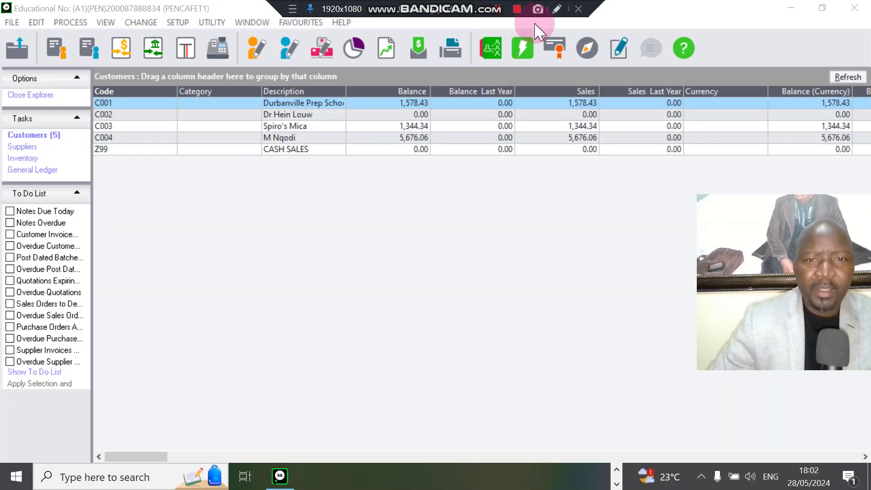
pyautogui.click(555, 9)
pyautogui.click(859, 67)
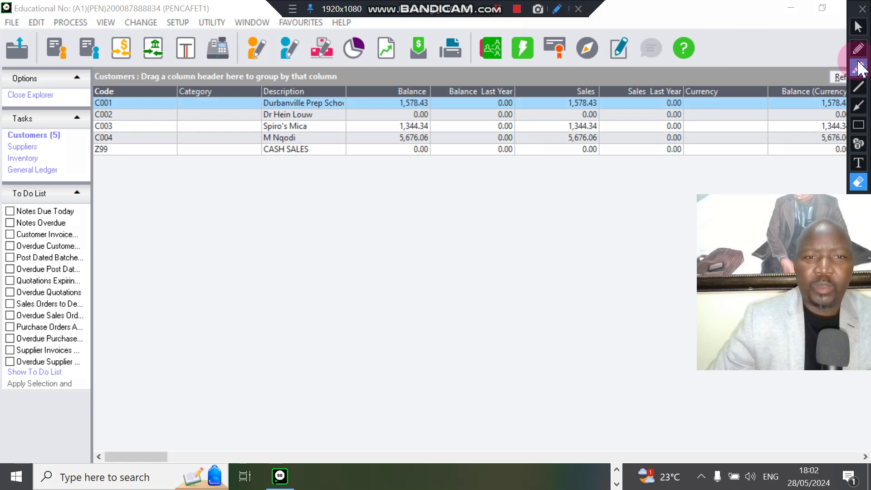
pyautogui.click(858, 54)
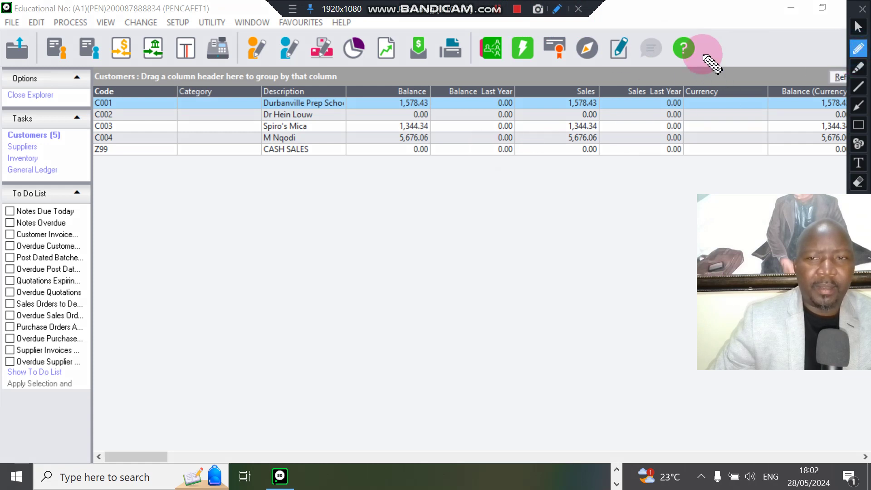
pyautogui.click(861, 29)
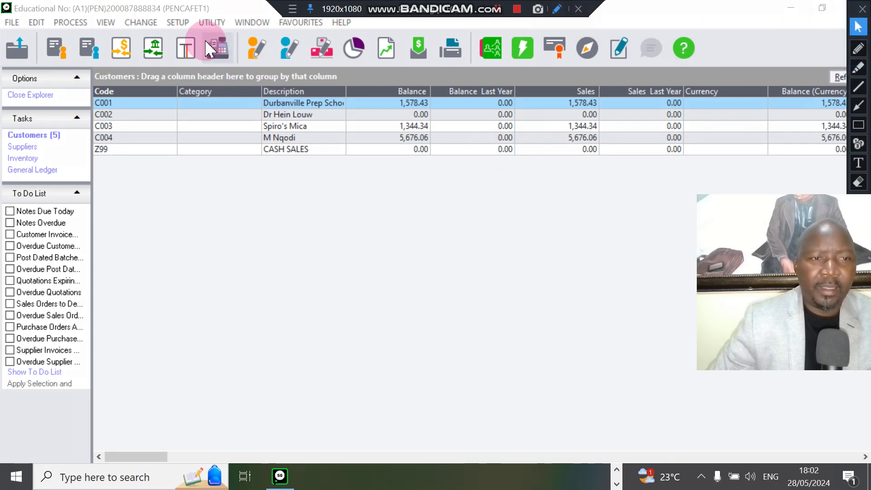
pyautogui.click(179, 23)
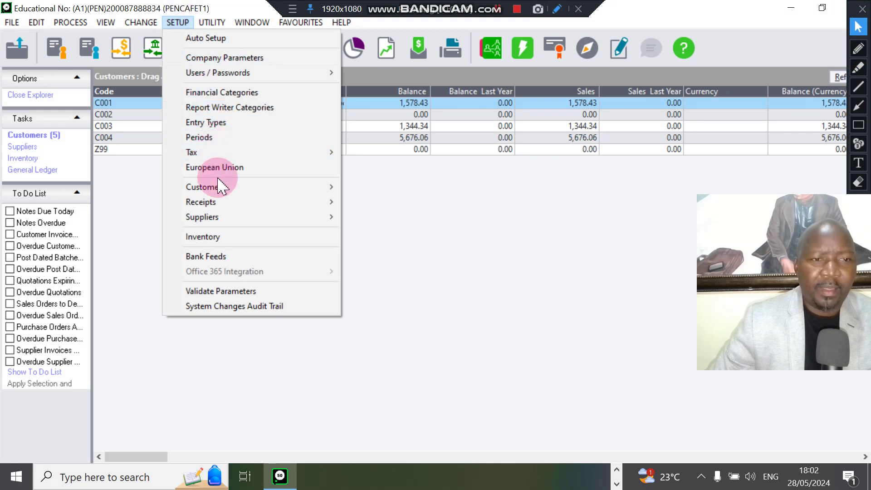
pyautogui.moveTo(226, 222)
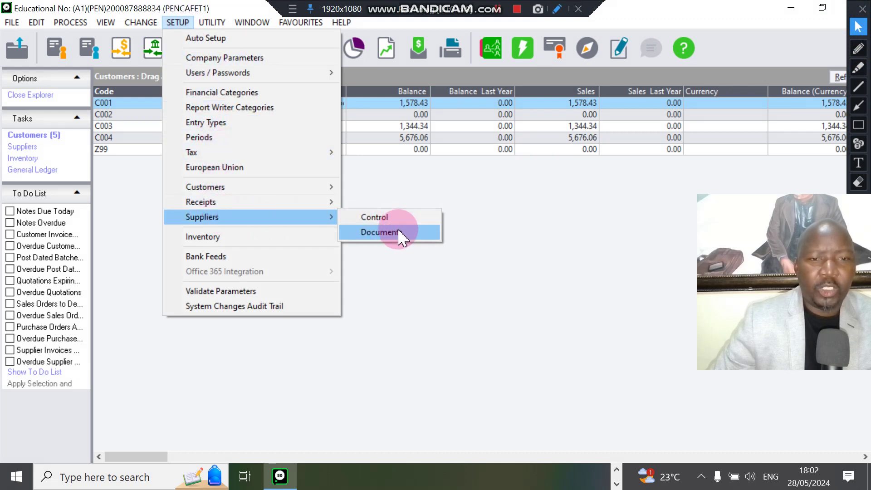
pyautogui.click(398, 232)
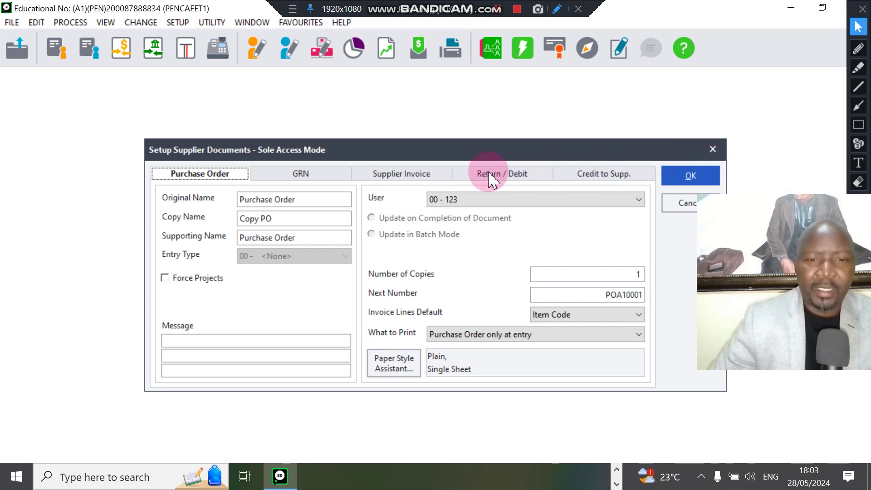
pyautogui.click(512, 182)
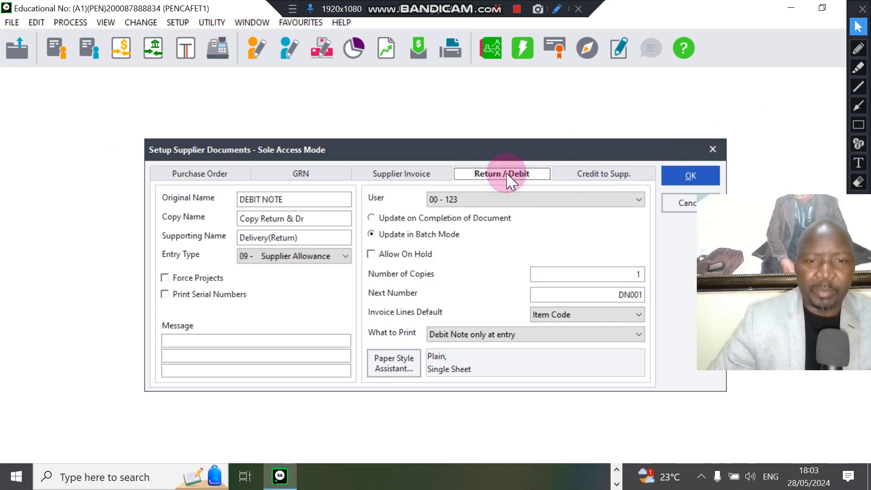
# Set the original name of the Return / Debit document to DEBIT NOTE
pyautogui.doubleClick(289, 199)
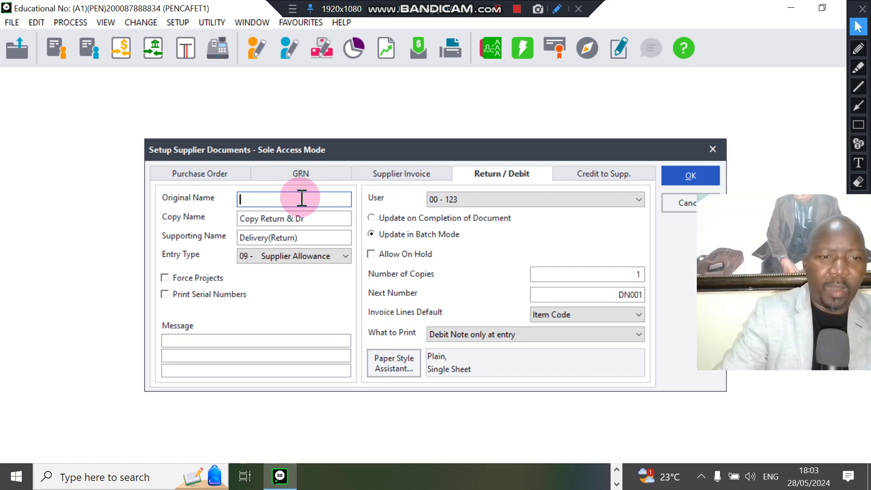
pyautogui.press('capslock')
pyautogui.write('DEB')
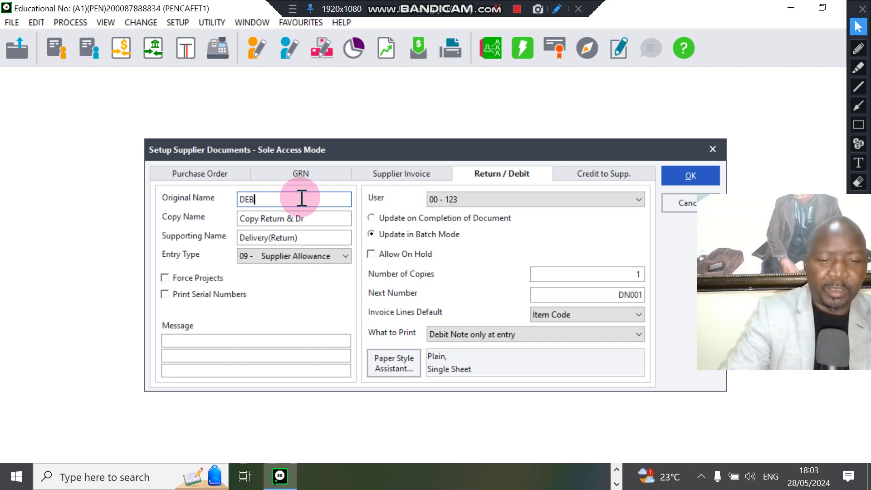
pyautogui.write('IT NOTE')
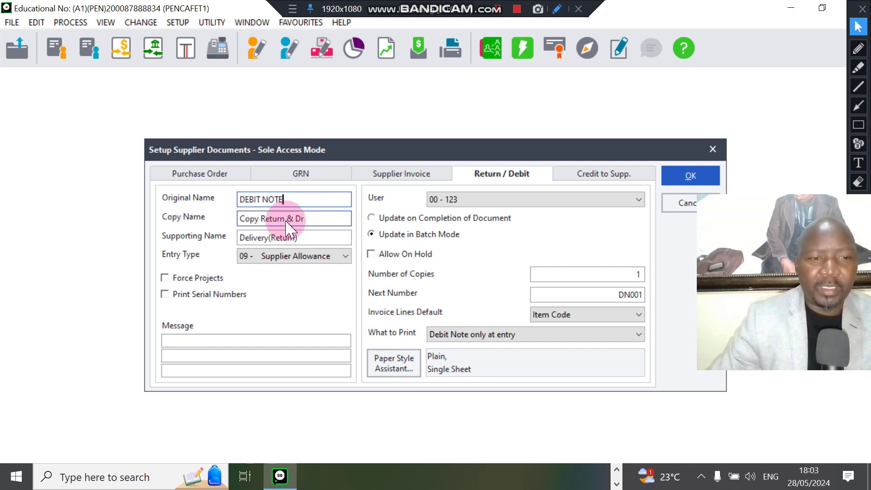
# Mark the original name, the Supplier Allowance entry type and the next number DN001 with the annotation pen
pyautogui.click(858, 48)
pyautogui.moveTo(314, 199); pyautogui.dragTo(372, 173)
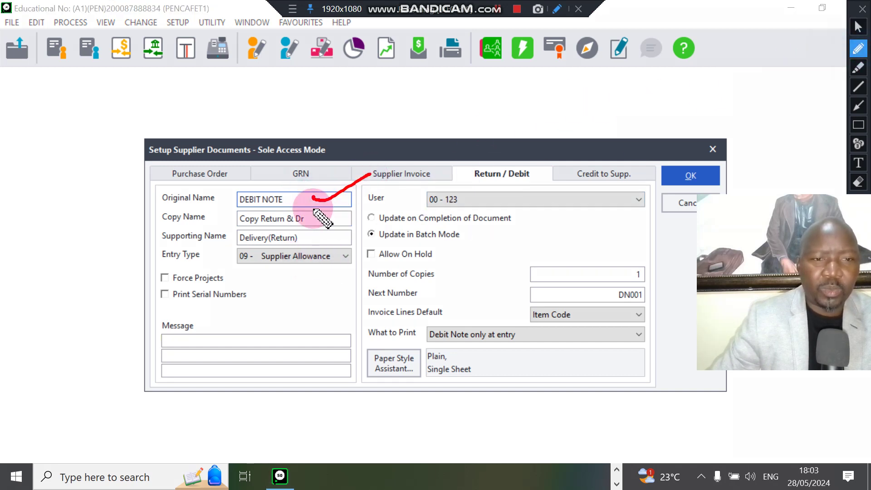
pyautogui.moveTo(217, 250); pyautogui.dragTo(246, 233)
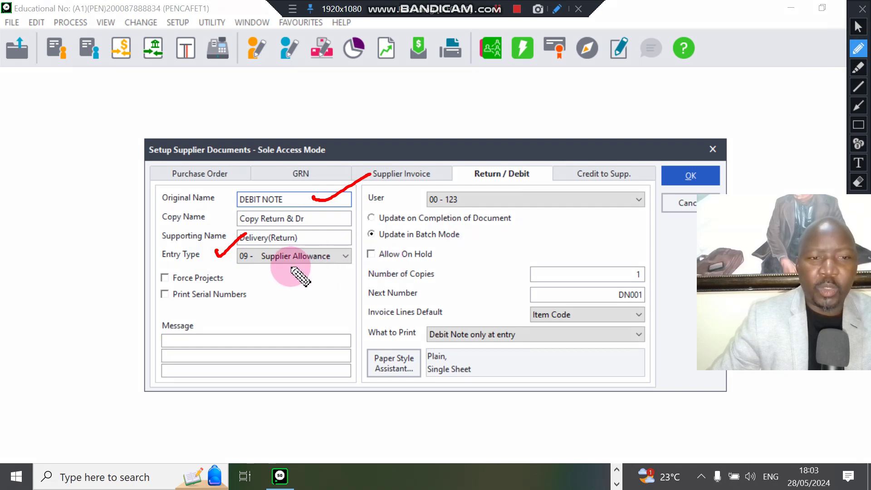
pyautogui.moveTo(258, 263); pyautogui.dragTo(335, 266)
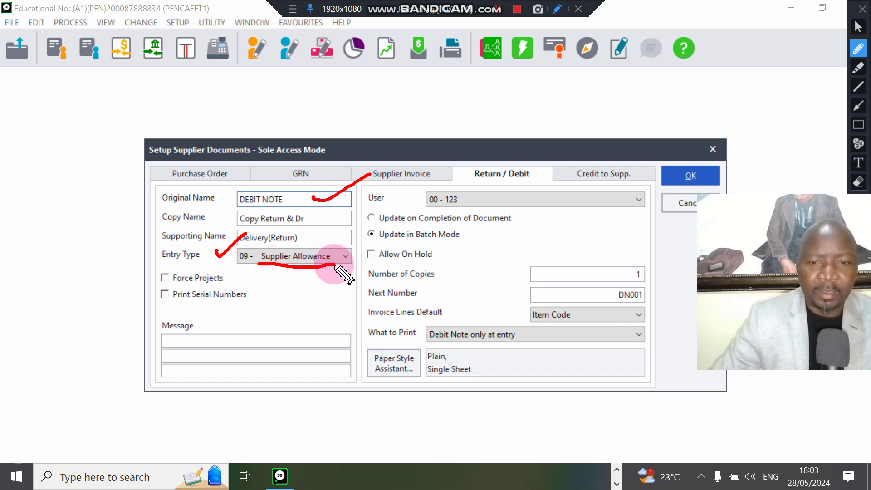
pyautogui.moveTo(368, 300); pyautogui.dragTo(417, 299)
pyautogui.moveTo(650, 292)
pyautogui.mouseDown()
pyautogui.moveTo(654, 299)
pyautogui.moveTo(697, 258)
pyautogui.mouseUp()
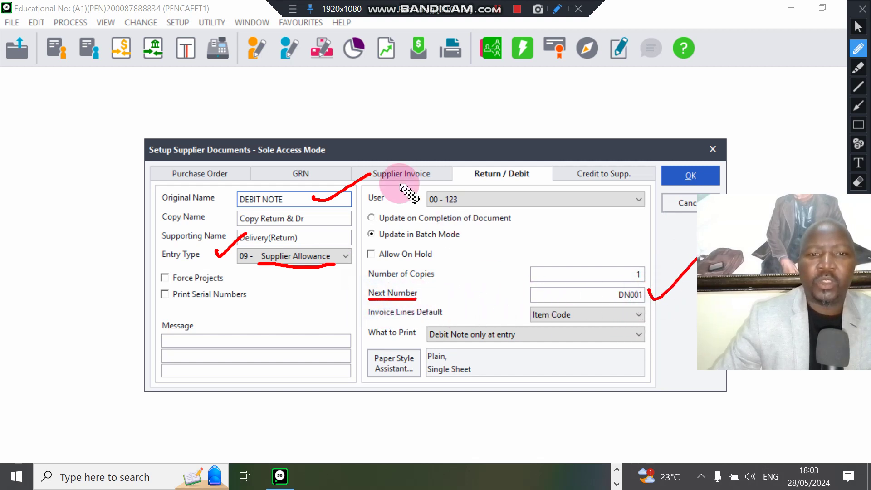
# Mark Return / Debit as the relevant document, crossing out Purchase Order and GRN, and save the supplier document setup
pyautogui.moveTo(532, 170); pyautogui.dragTo(576, 135)
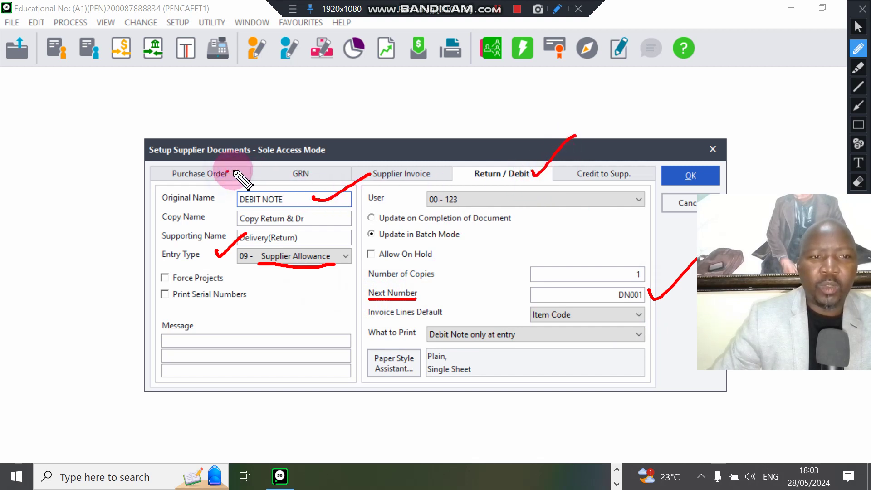
pyautogui.moveTo(221, 168)
pyautogui.mouseDown()
pyautogui.moveTo(247, 157)
pyautogui.moveTo(227, 177)
pyautogui.mouseUp()
pyautogui.moveTo(286, 167)
pyautogui.mouseDown()
pyautogui.moveTo(321, 174)
pyautogui.moveTo(301, 178)
pyautogui.mouseUp()
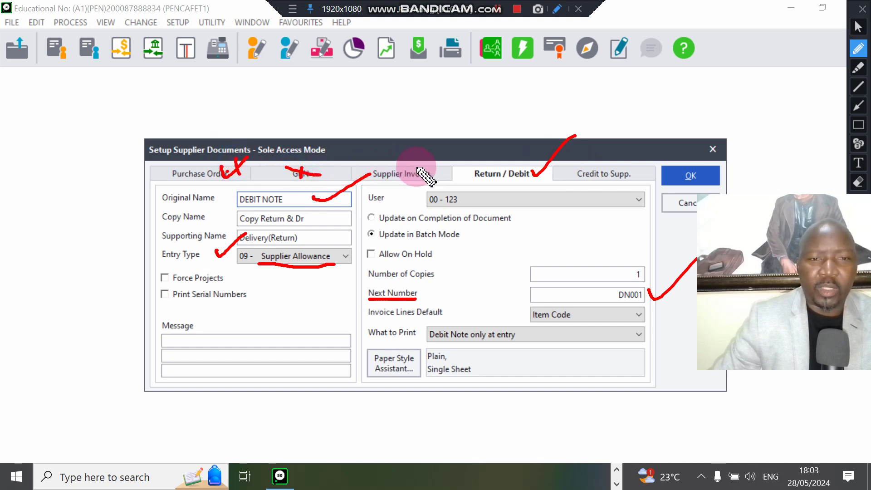
pyautogui.moveTo(477, 187); pyautogui.dragTo(540, 187)
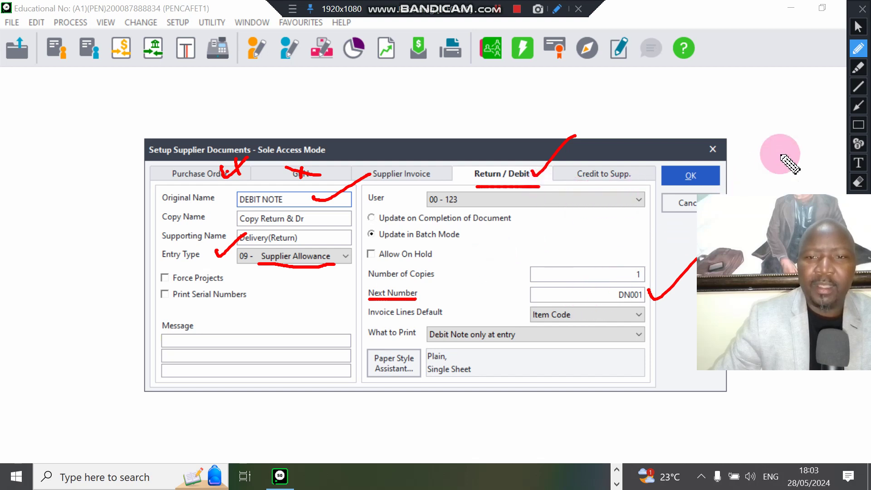
pyautogui.click(858, 27)
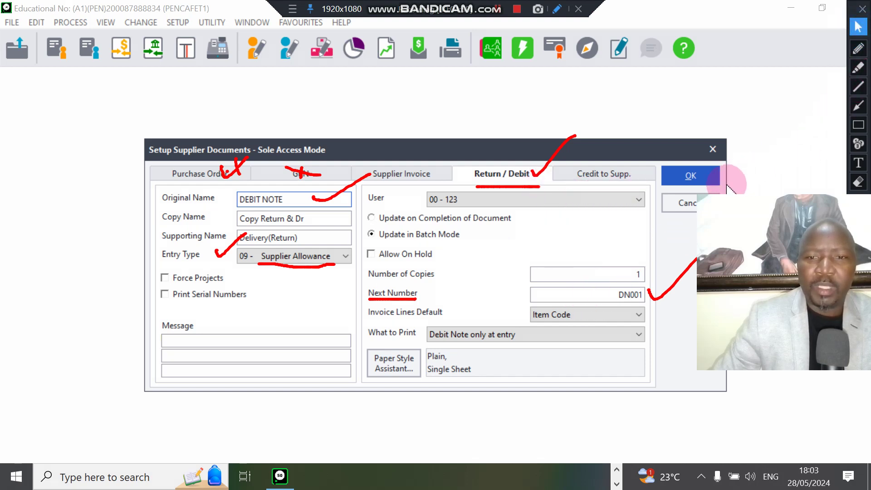
pyautogui.click(684, 175)
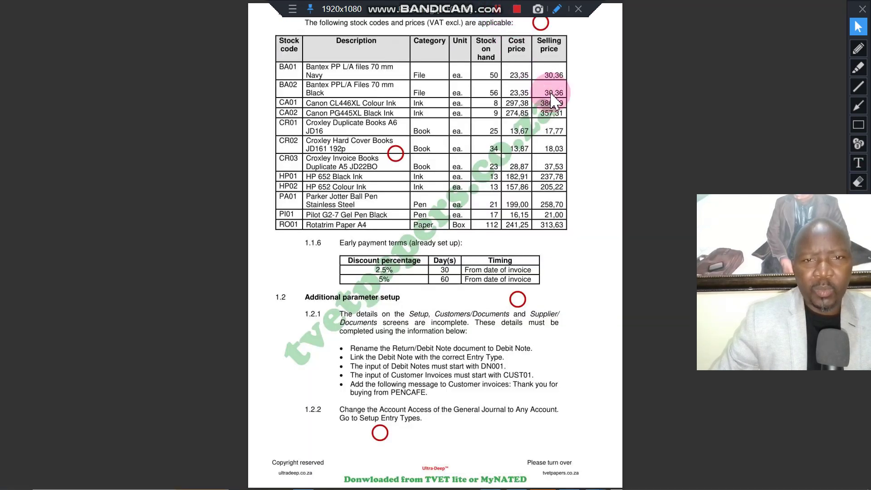
# Underline Supplier in task 1.2.1 and tick off the three Debit Note requirements with the annotation pen
pyautogui.click(858, 49)
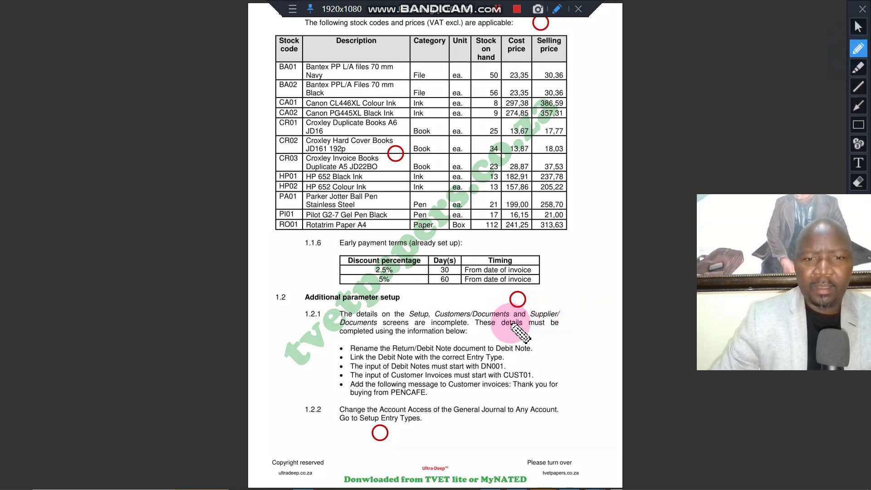
pyautogui.moveTo(525, 315); pyautogui.dragTo(562, 314)
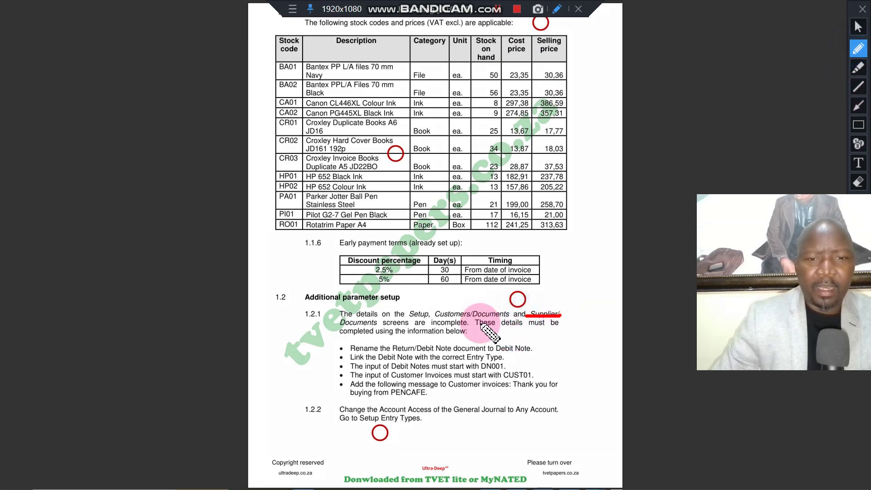
pyautogui.moveTo(492, 342); pyautogui.dragTo(523, 333)
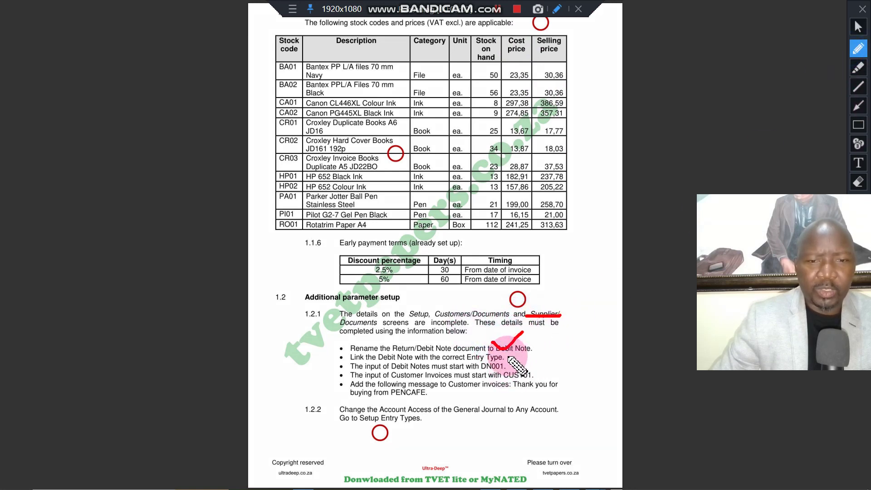
pyautogui.moveTo(491, 363); pyautogui.dragTo(551, 343)
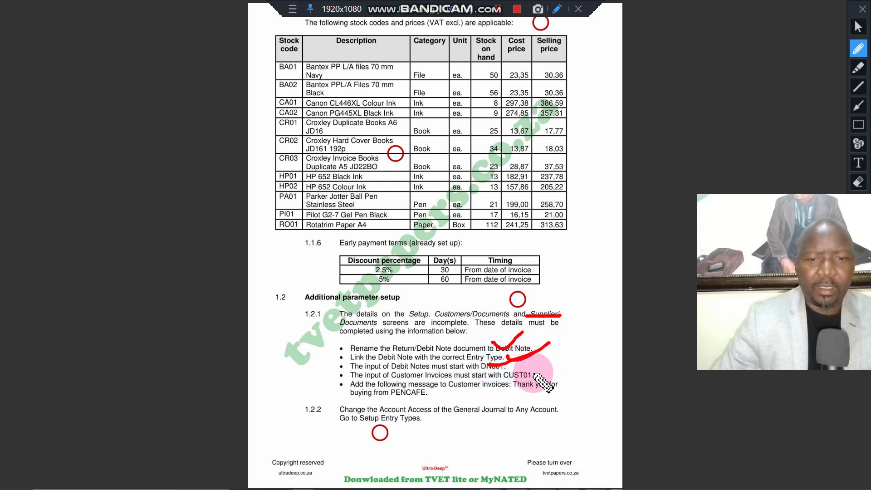
# Mark Customers, the customer invoice number requirement and the message "Thank you for buying from PENCAFE" in task 1.2.1 with the annotation pen
pyautogui.moveTo(436, 314); pyautogui.dragTo(465, 319)
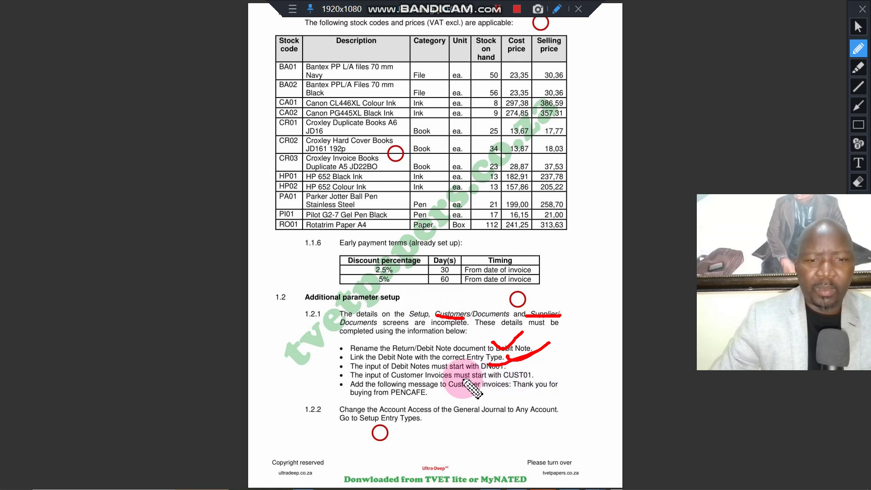
pyautogui.moveTo(398, 381); pyautogui.dragTo(439, 382)
pyautogui.moveTo(533, 370); pyautogui.dragTo(554, 367)
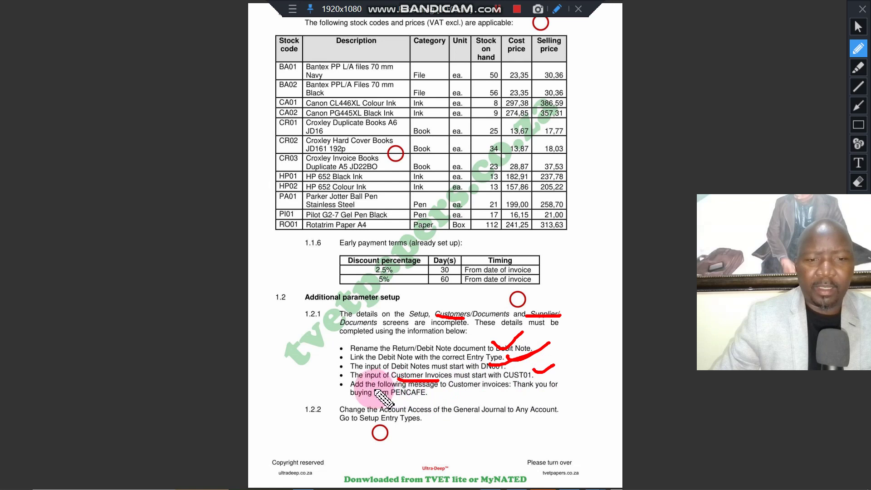
pyautogui.moveTo(448, 389); pyautogui.dragTo(508, 389)
pyautogui.moveTo(513, 389); pyautogui.dragTo(552, 388)
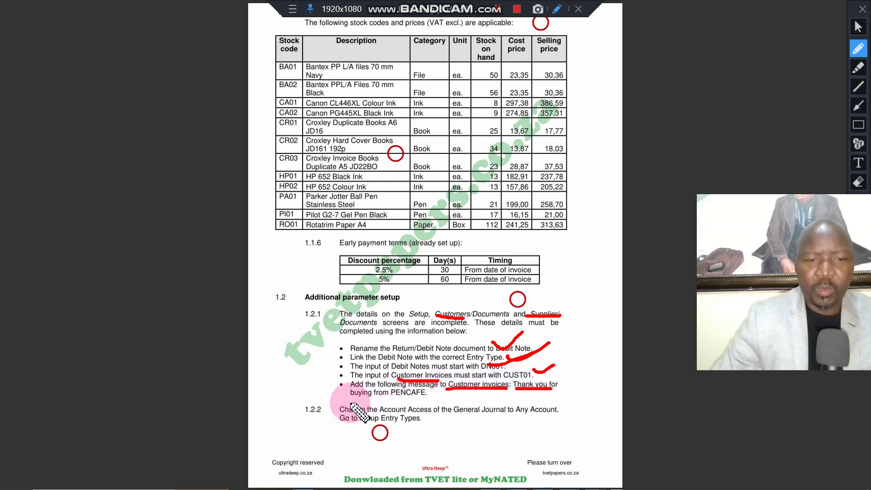
pyautogui.moveTo(357, 399); pyautogui.dragTo(419, 403)
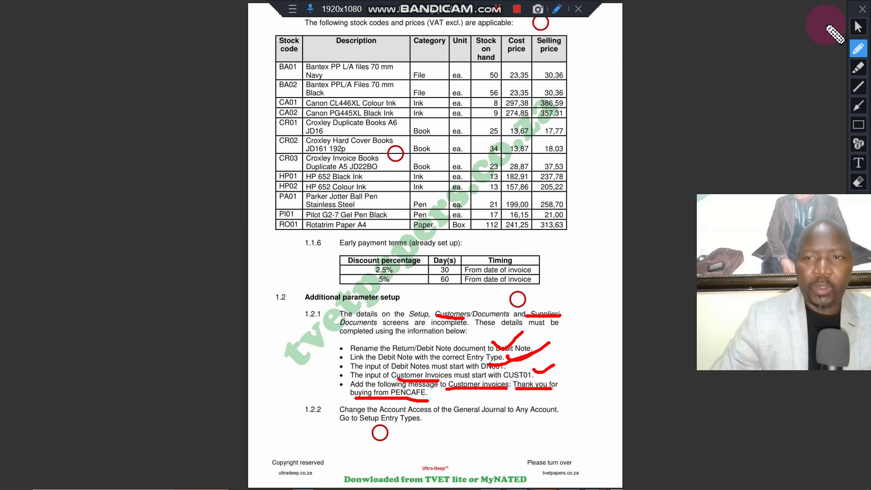
# Stop annotating, return to the accounting program and open the customer document setup
pyautogui.click(858, 26)
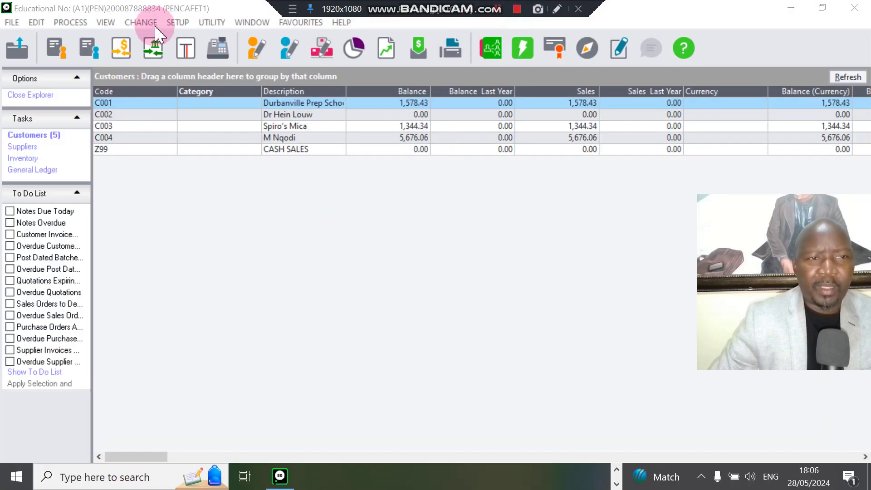
pyautogui.click(177, 22)
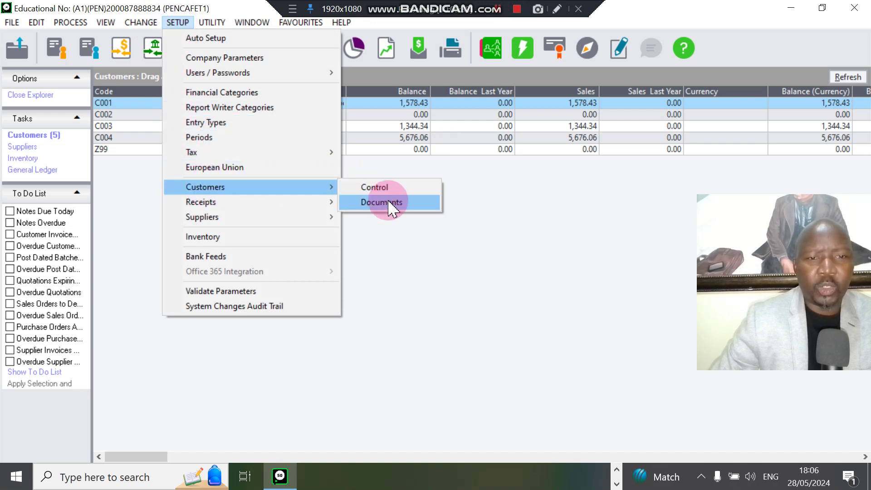
pyautogui.click(389, 203)
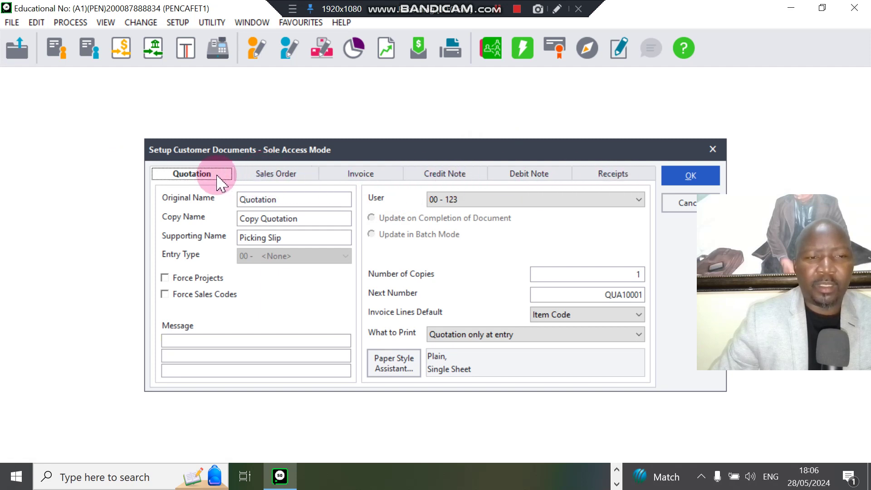
# Examine the Quotation, Sales Order, Invoice, Credit Note, Debit Note and Receipts settings in the customer document setup
pyautogui.click(297, 178)
pyautogui.click(360, 175)
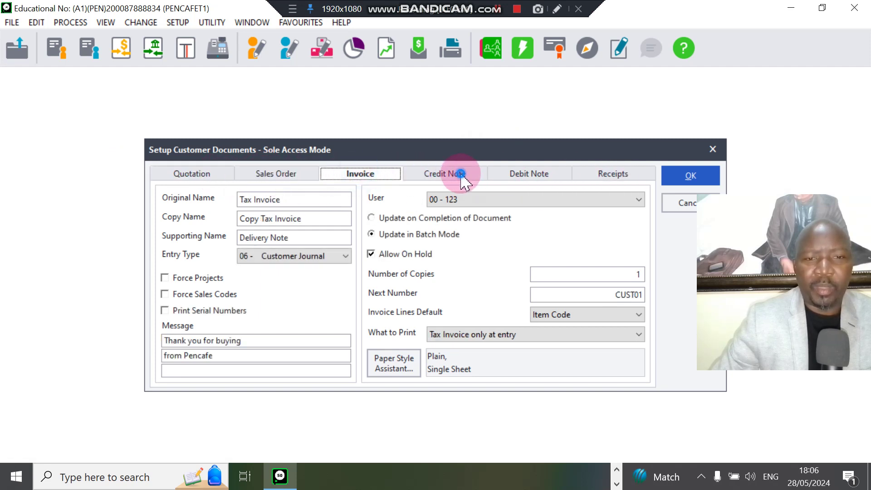
pyautogui.click(456, 174)
pyautogui.click(509, 177)
pyautogui.click(595, 171)
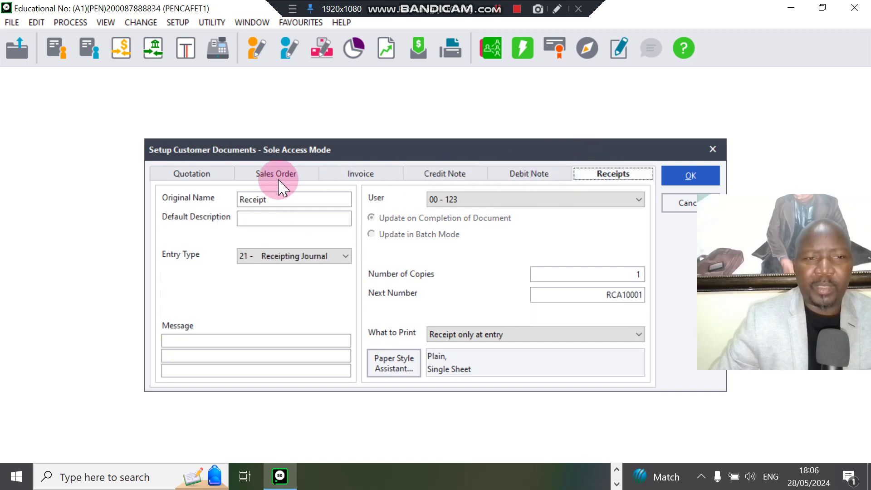
pyautogui.click(179, 176)
pyautogui.click(285, 175)
pyautogui.click(375, 177)
pyautogui.click(438, 174)
pyautogui.click(528, 175)
pyautogui.click(612, 175)
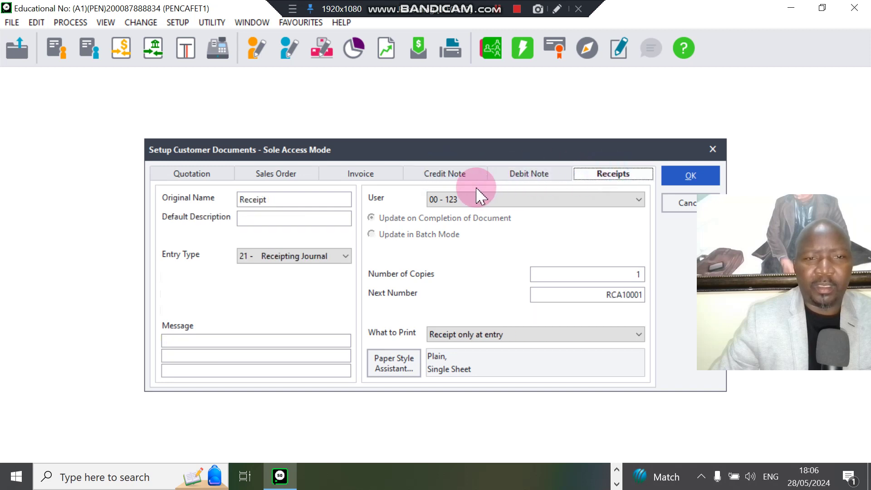
# Set the next number of the customer Invoice document to CUST001
pyautogui.click(359, 175)
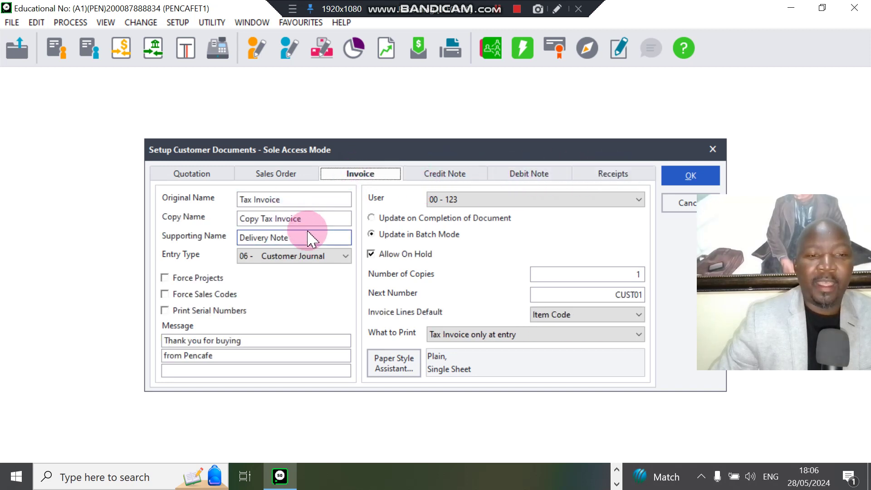
pyautogui.click(642, 298)
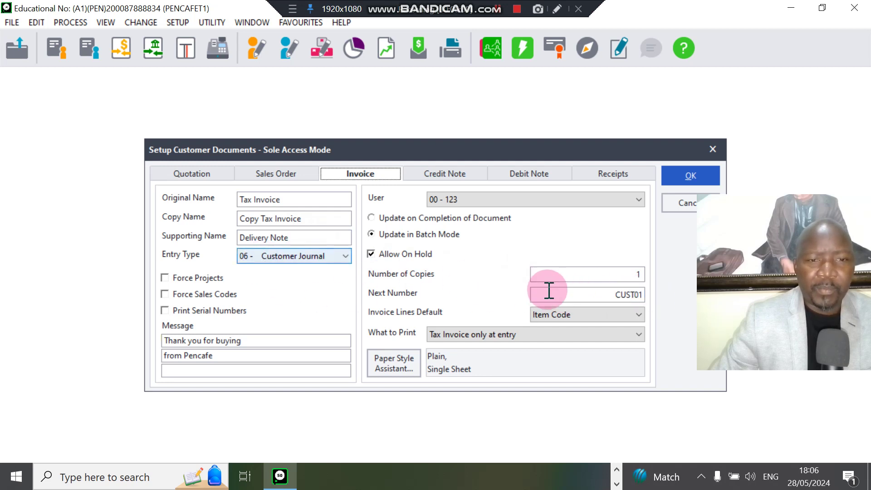
pyautogui.click(636, 294)
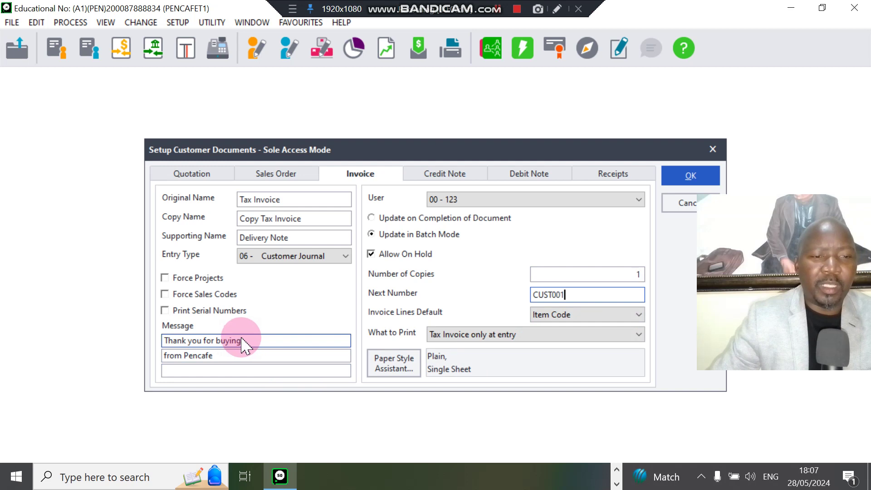
# Check the two invoice message lines, "Thank you for buying" and "from Pencafe"
pyautogui.click(234, 356)
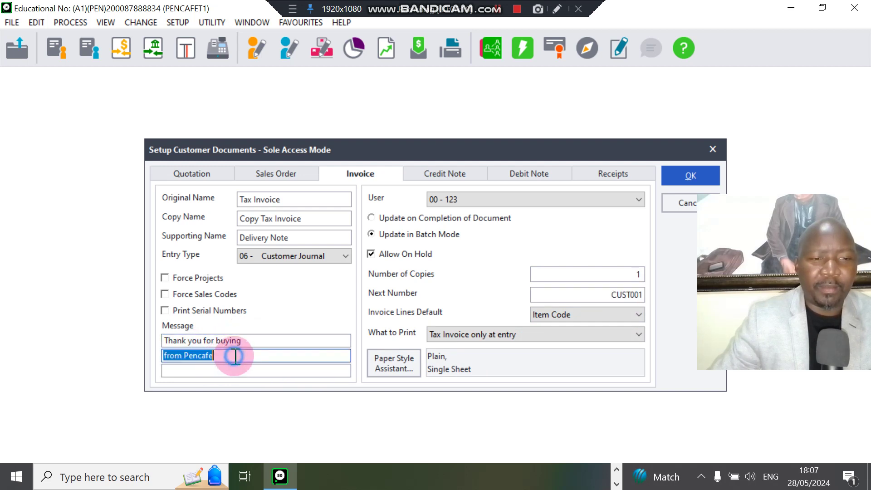
pyautogui.click(247, 341)
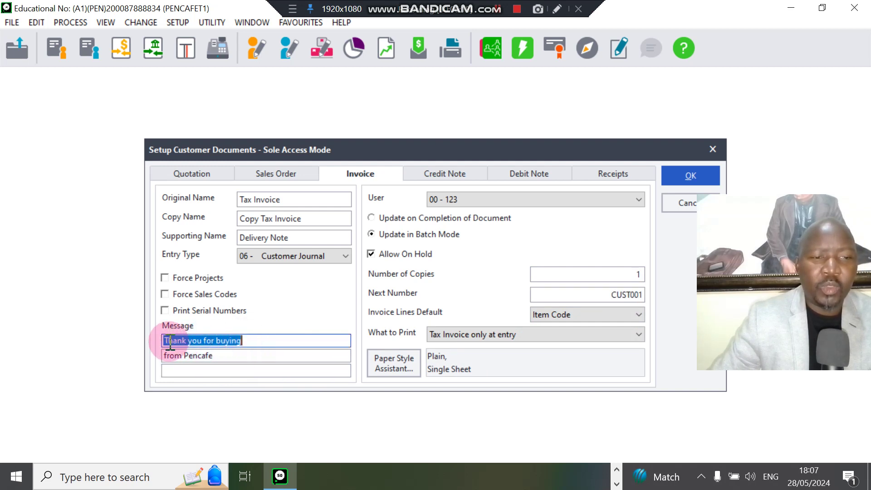
pyautogui.moveTo(170, 344); pyautogui.dragTo(256, 344)
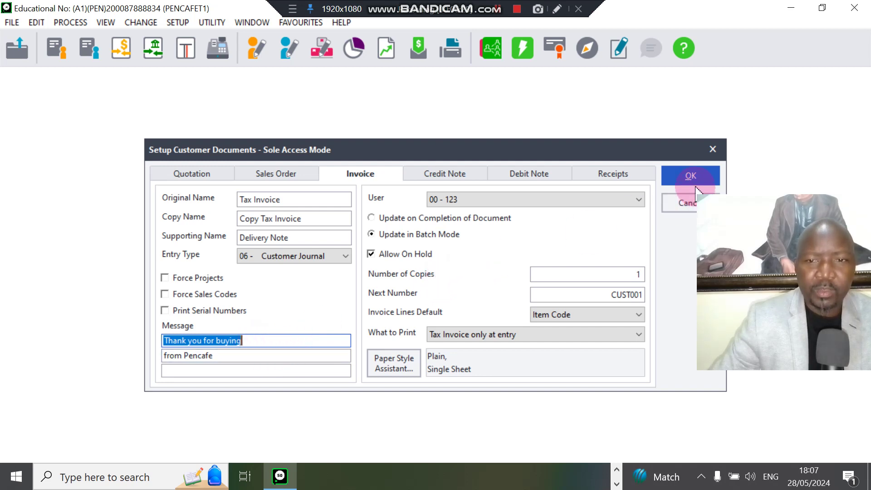
# Mark the invoice's next number, message, original name and Customer Journal entry type with the annotation pen
pyautogui.click(558, 10)
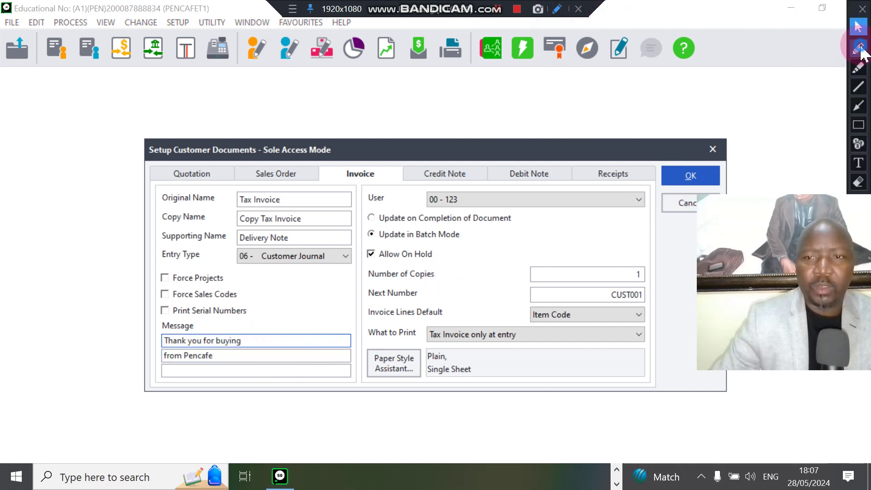
pyautogui.click(860, 48)
pyautogui.moveTo(646, 289); pyautogui.dragTo(698, 256)
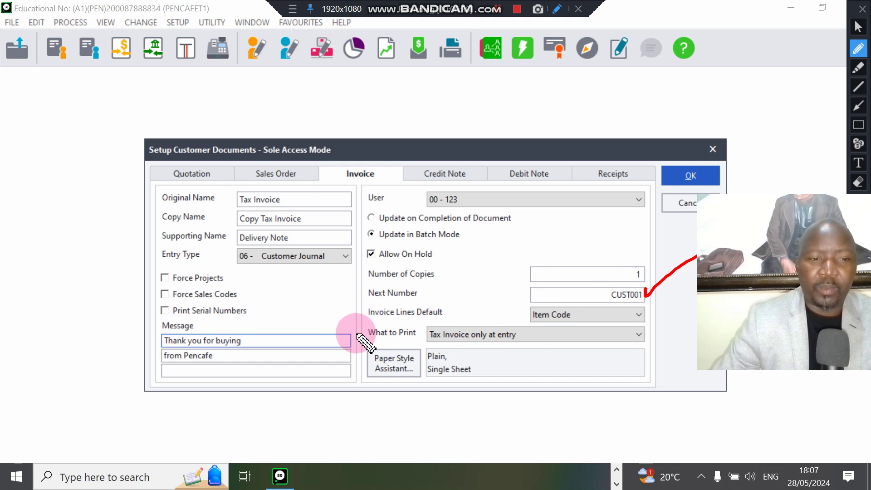
pyautogui.moveTo(268, 341)
pyautogui.mouseDown()
pyautogui.moveTo(275, 357)
pyautogui.moveTo(370, 320)
pyautogui.mouseUp()
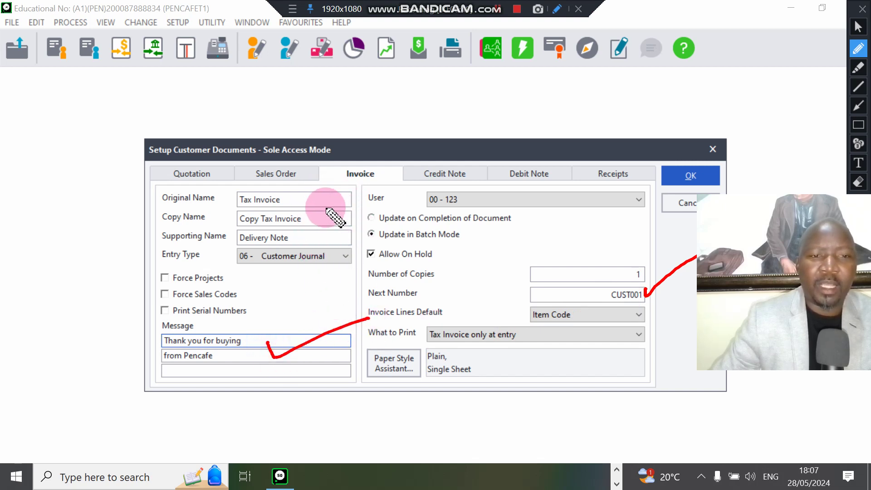
pyautogui.moveTo(311, 200); pyautogui.dragTo(355, 177)
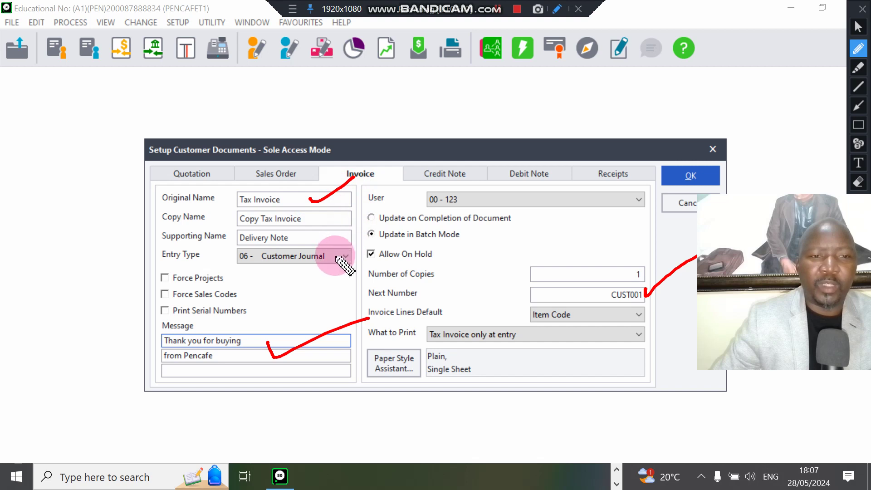
pyautogui.moveTo(165, 204); pyautogui.dragTo(214, 207)
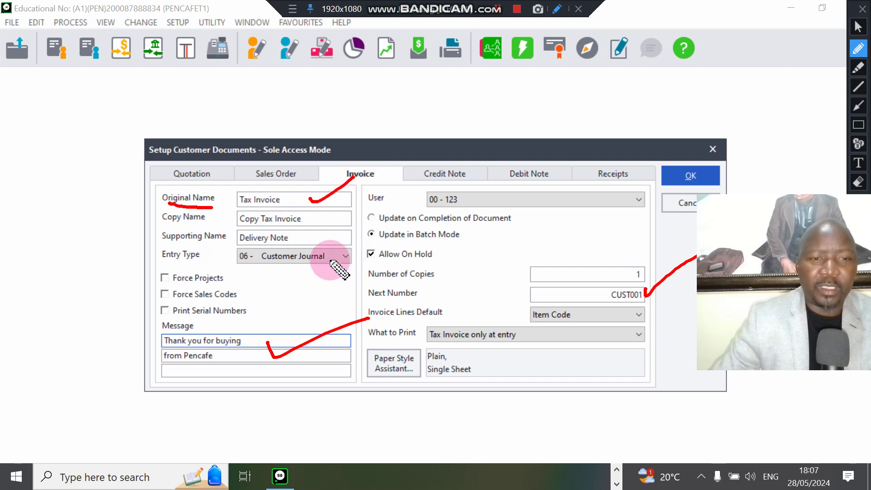
pyautogui.moveTo(342, 265); pyautogui.dragTo(359, 252)
pyautogui.moveTo(268, 271); pyautogui.dragTo(312, 272)
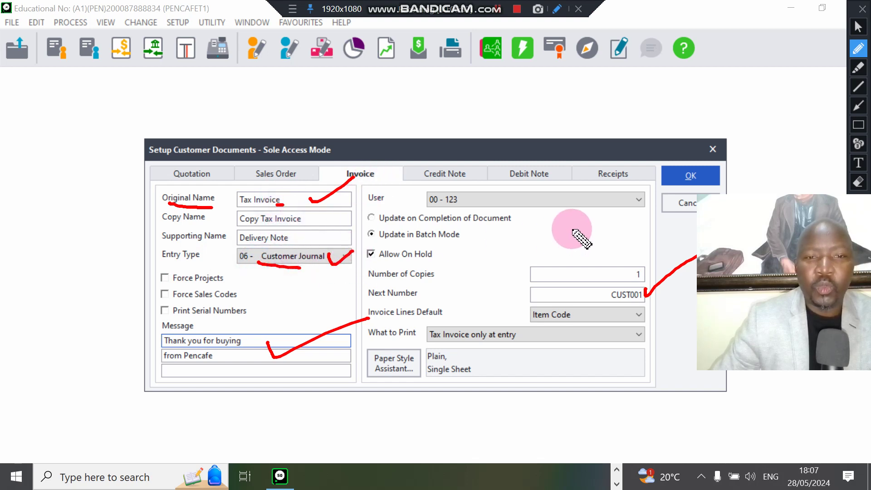
# Save the customer document setup and switch back to the exam paper
pyautogui.click(859, 28)
pyautogui.click(692, 174)
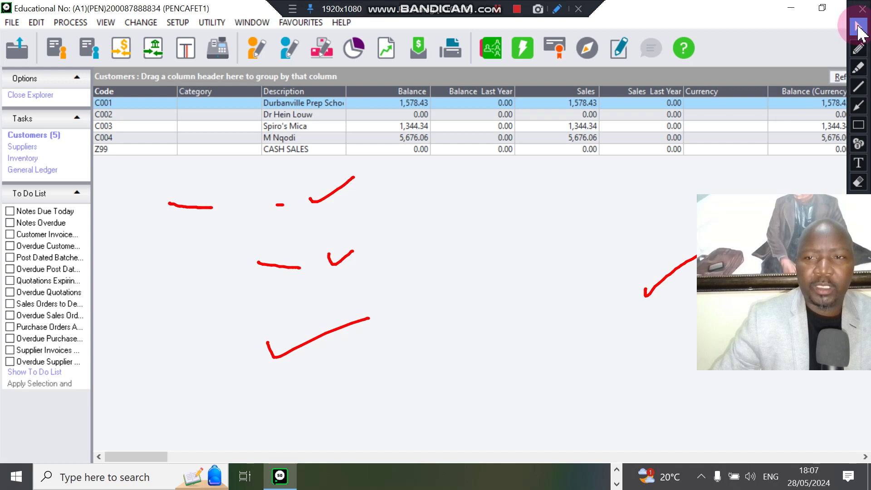
pyautogui.hotkey('alt', 'Tab')
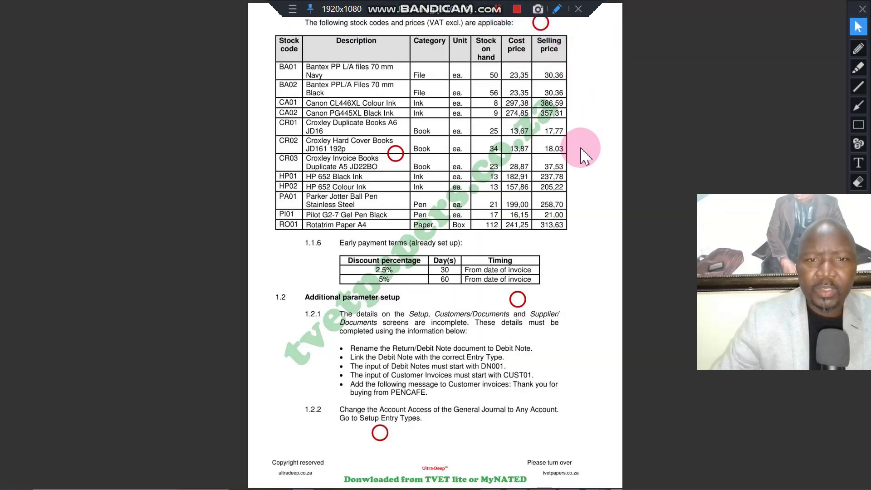
# Underline and circle task 1.2.2 with the annotation pen and erase the marks
pyautogui.click(860, 50)
pyautogui.moveTo(336, 414); pyautogui.dragTo(557, 420)
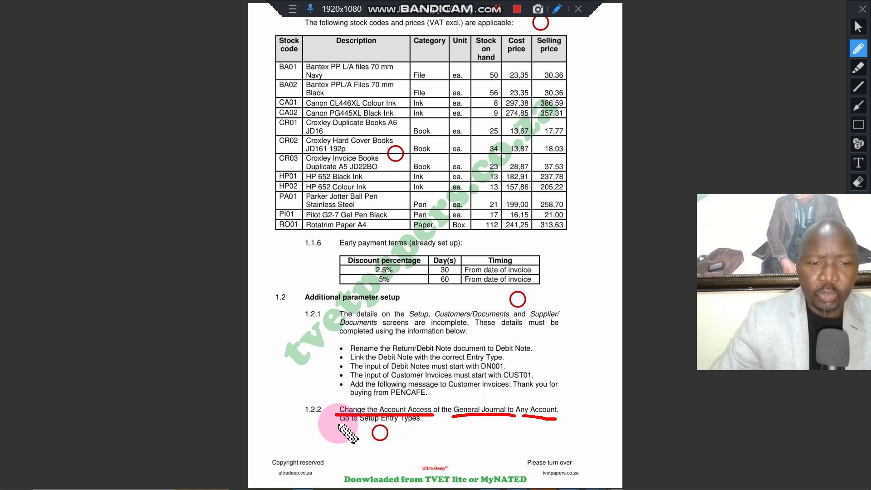
pyautogui.moveTo(352, 424); pyautogui.dragTo(389, 425)
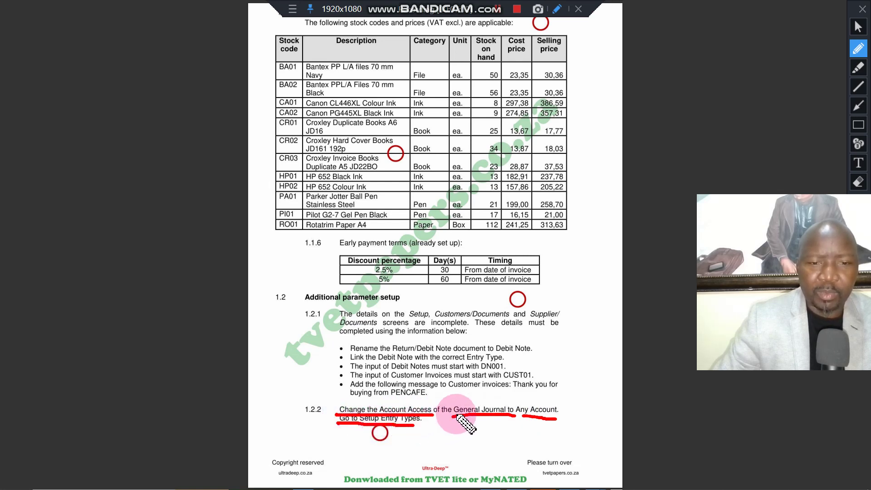
pyautogui.moveTo(394, 393)
pyautogui.mouseDown()
pyautogui.moveTo(349, 396)
pyautogui.moveTo(332, 454)
pyautogui.moveTo(445, 411)
pyautogui.moveTo(369, 391)
pyautogui.mouseUp()
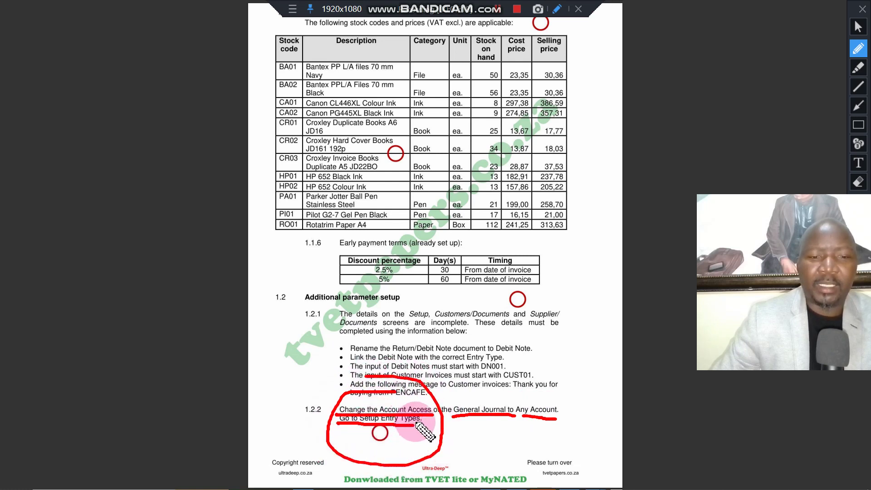
pyautogui.click(858, 182)
pyautogui.moveTo(323, 317)
pyautogui.mouseDown()
pyautogui.moveTo(358, 472)
pyautogui.moveTo(571, 472)
pyautogui.mouseUp()
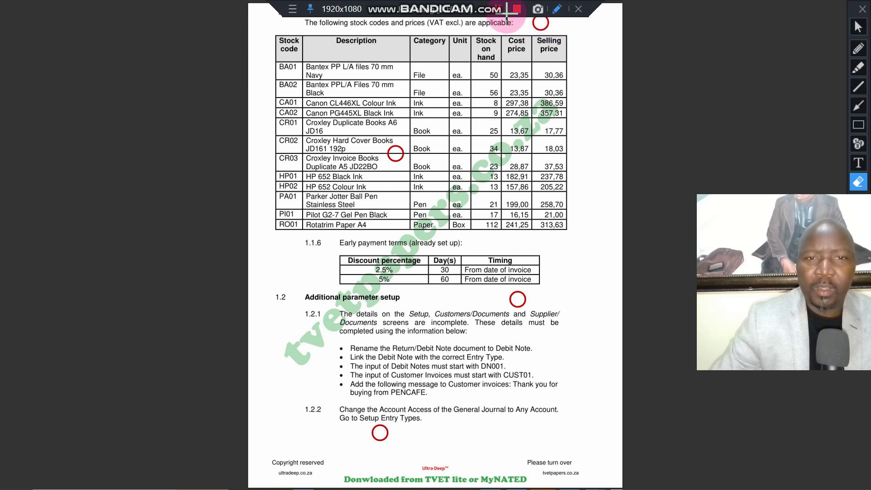
pyautogui.click(860, 28)
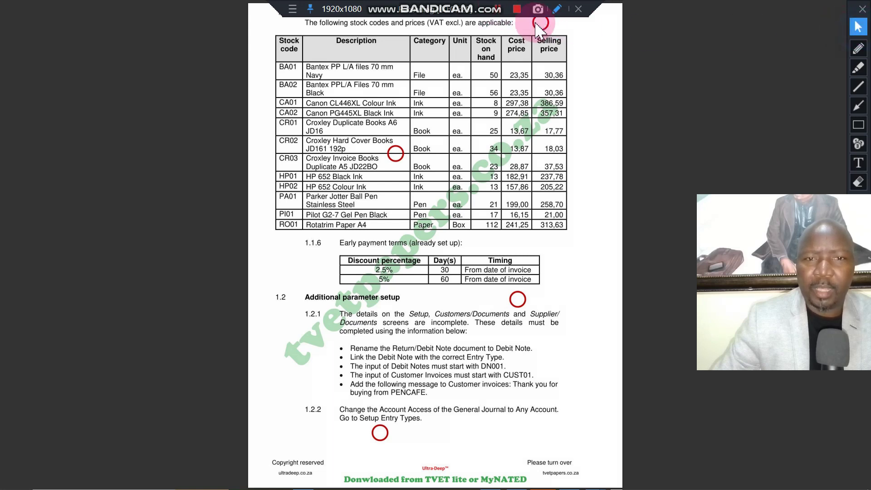
# Switch to the accounting program and open the Entry Types setup for PENCAFE
pyautogui.click(496, 12)
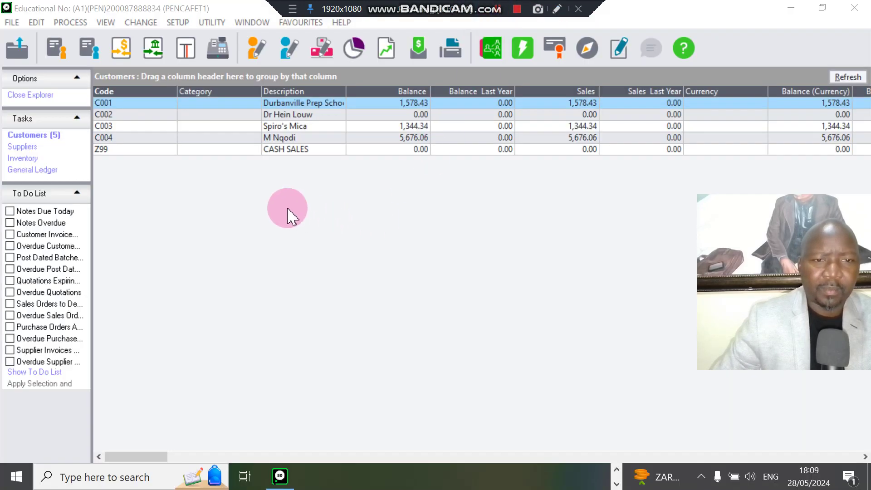
pyautogui.click(178, 23)
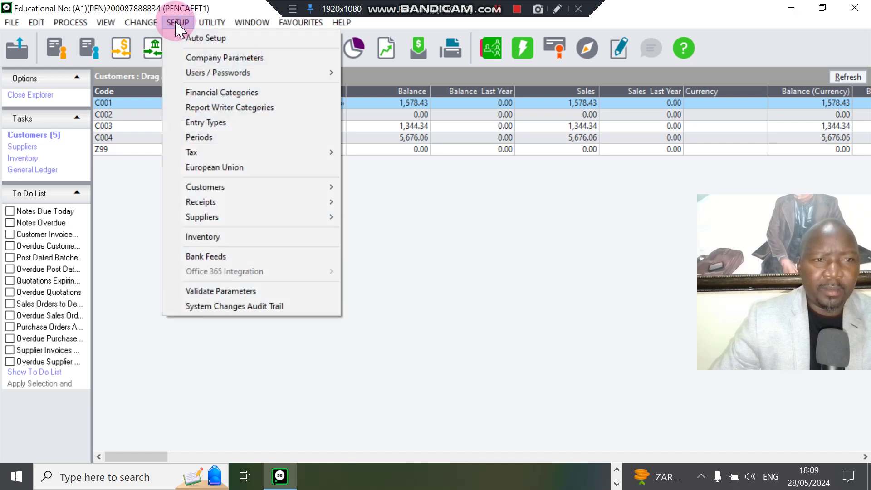
pyautogui.click(216, 124)
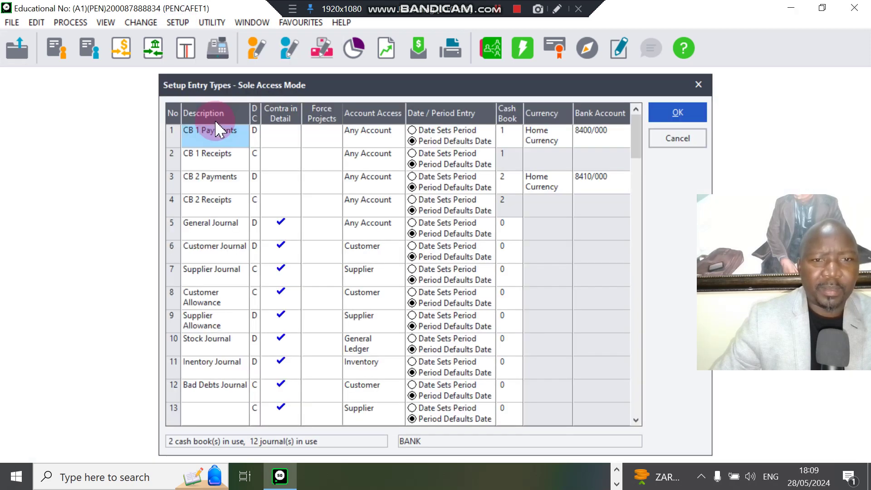
# Underline the General Journal row and circle its Account Access setting with the annotation pen
pyautogui.click(557, 9)
pyautogui.click(858, 49)
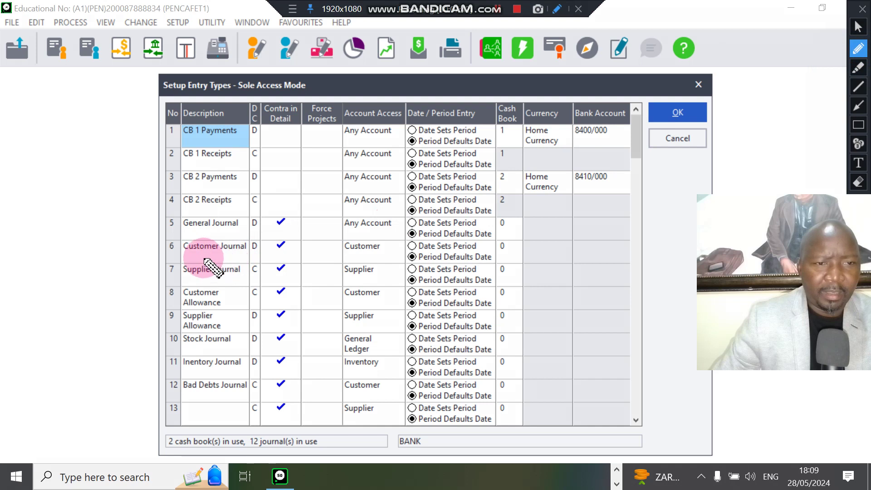
pyautogui.moveTo(185, 233); pyautogui.dragTo(506, 233)
pyautogui.moveTo(402, 220)
pyautogui.mouseDown()
pyautogui.moveTo(321, 228)
pyautogui.moveTo(350, 247)
pyautogui.moveTo(413, 238)
pyautogui.mouseUp()
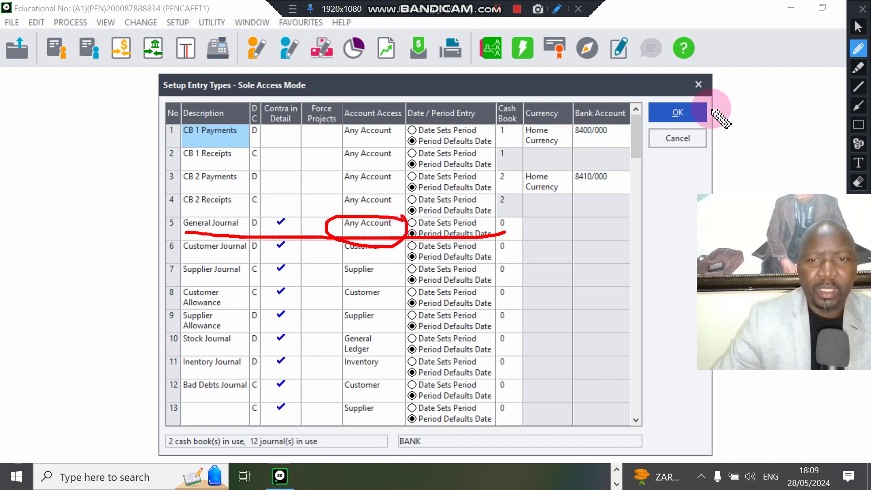
pyautogui.click(859, 28)
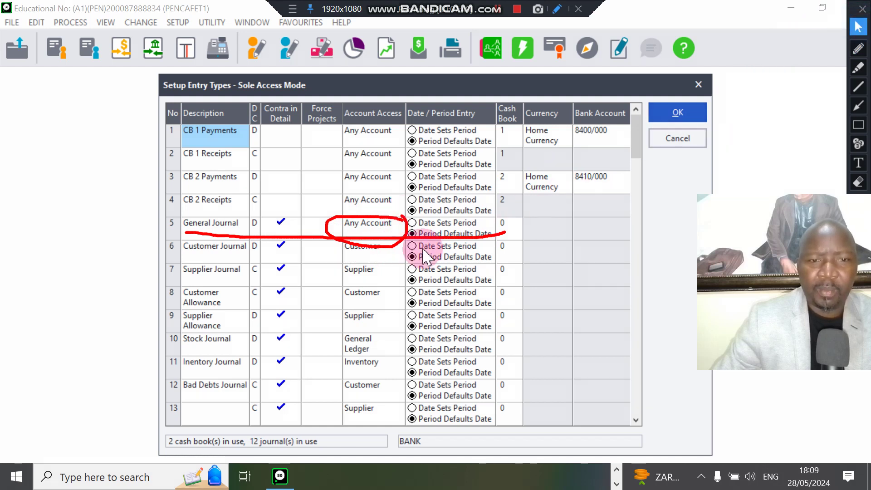
# Check the Account Access choices for the General Journal entry type and keep Any Account
pyautogui.click(395, 229)
pyautogui.click(399, 224)
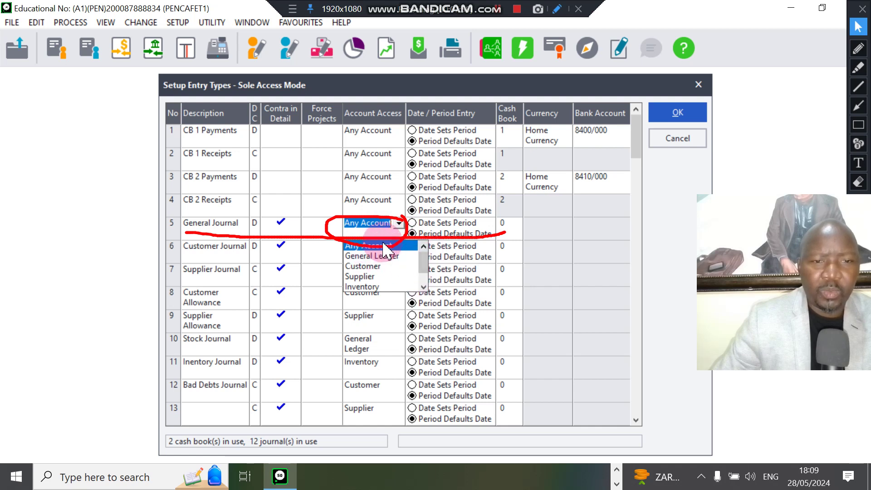
pyautogui.click(400, 224)
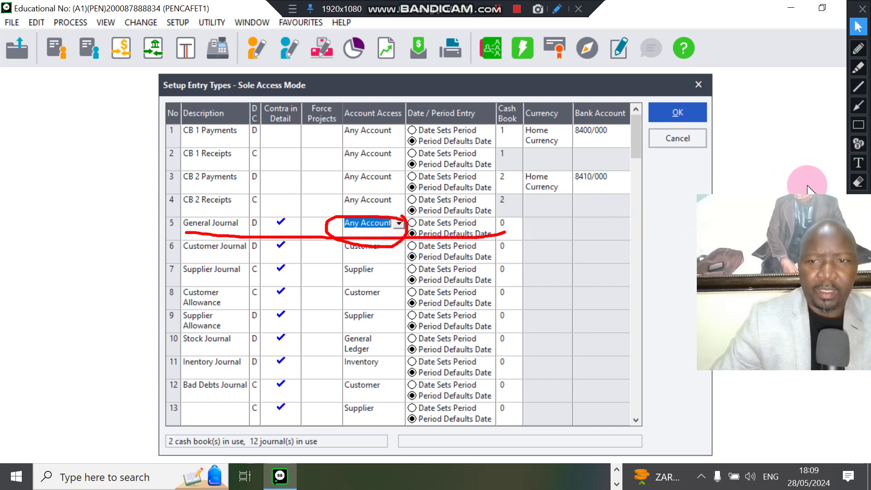
# Erase the annotation circle around the General Journal's Account Access setting
pyautogui.click(858, 182)
pyautogui.moveTo(364, 279); pyautogui.dragTo(444, 278)
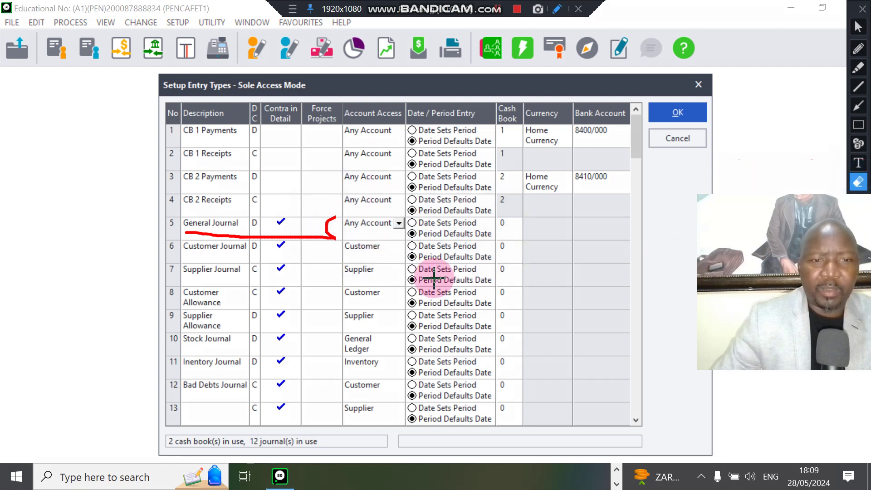
pyautogui.moveTo(319, 207); pyautogui.dragTo(414, 252)
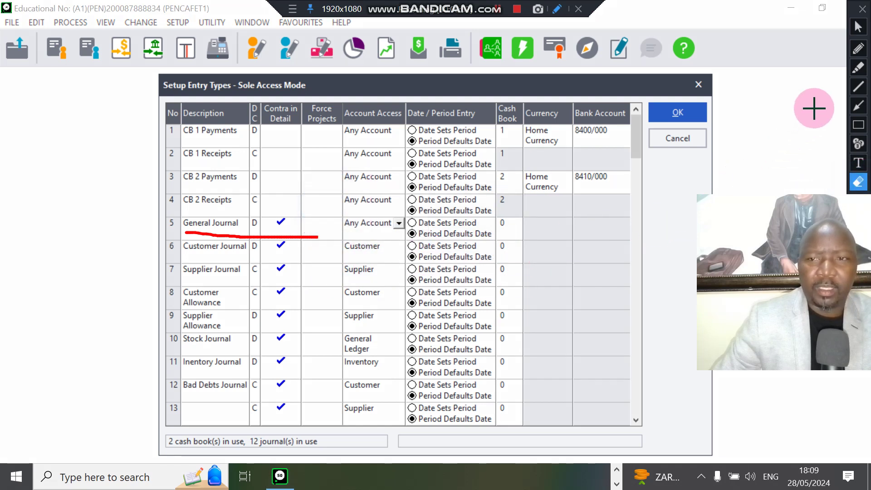
# Look through the remaining Account Access options for the General Journal, leave it at Any Account and save the entry types setup
pyautogui.click(859, 28)
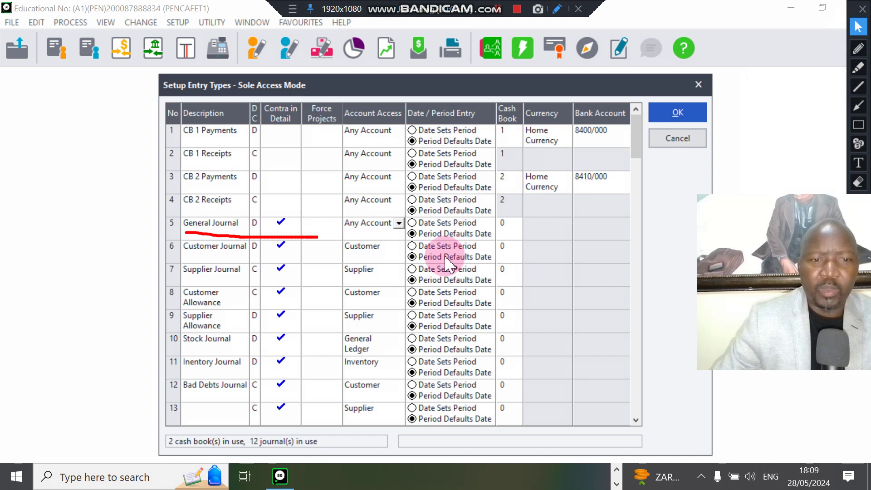
pyautogui.click(399, 224)
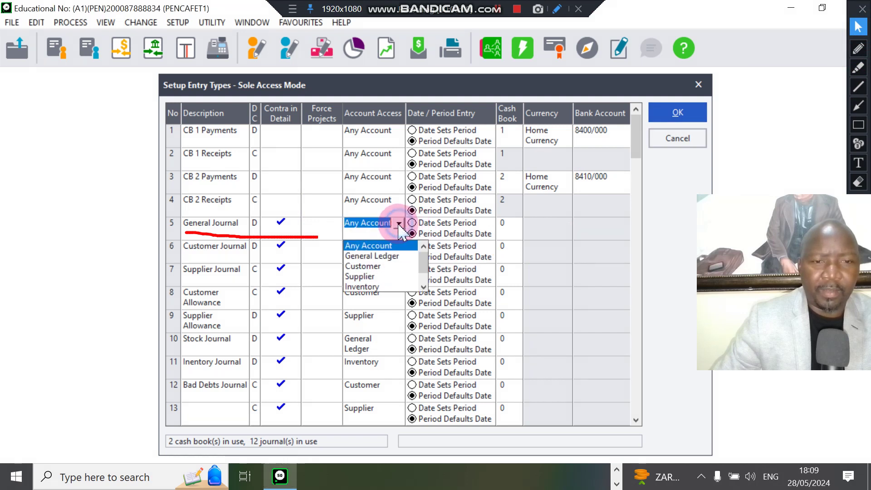
pyautogui.click(424, 275)
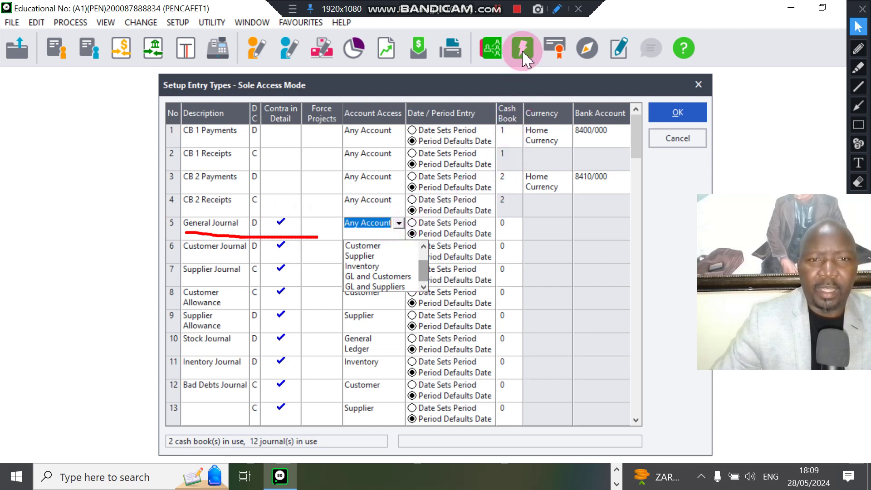
pyautogui.click(502, 17)
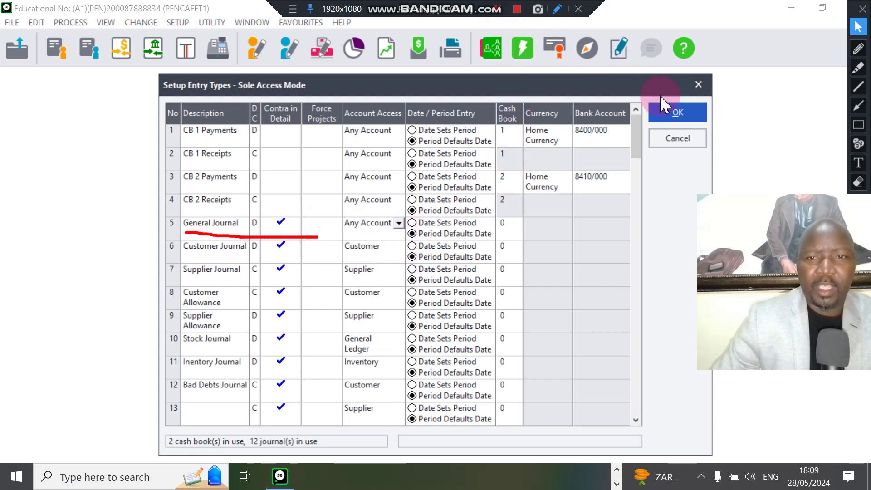
pyautogui.click(678, 113)
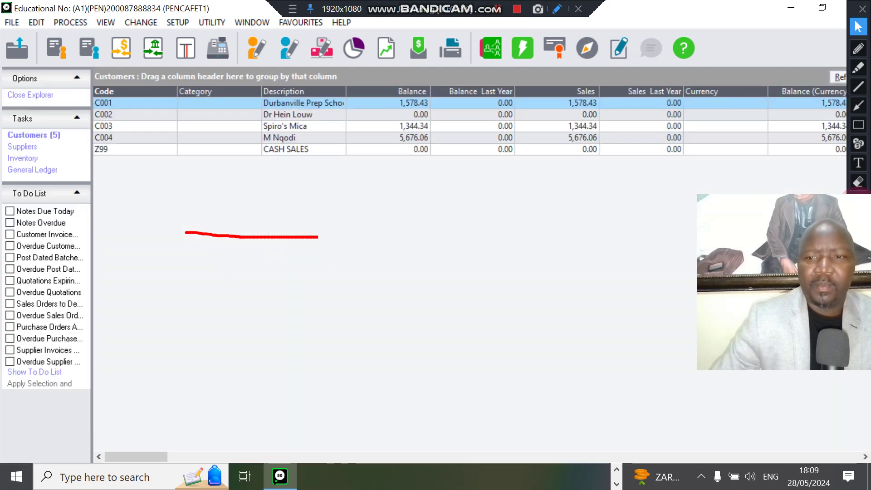
# Erase the leftover annotation underline and switch back to the exam paper in the browser
pyautogui.moveTo(155, 194)
pyautogui.mouseDown()
pyautogui.moveTo(413, 287)
pyautogui.moveTo(493, 286)
pyautogui.mouseUp()
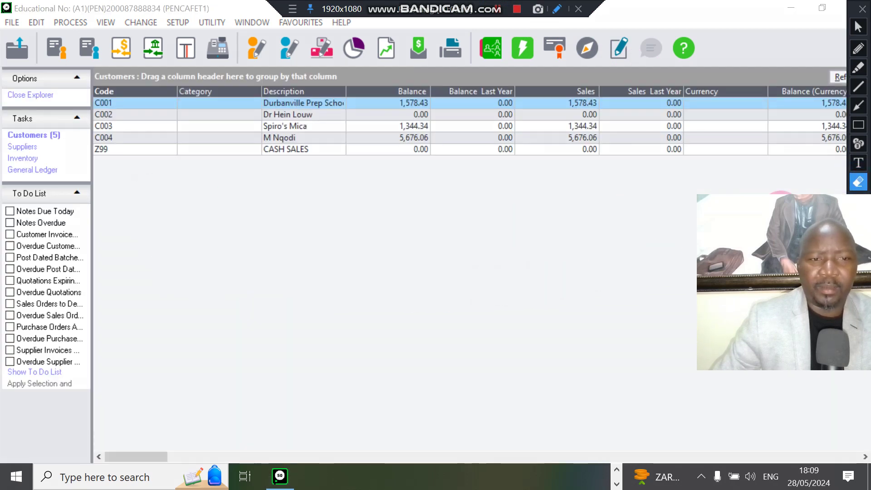
pyautogui.click(860, 29)
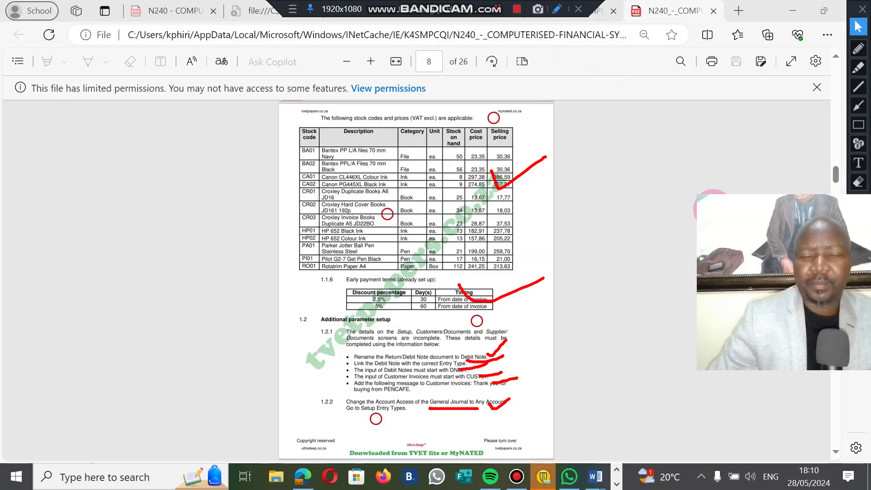
# Erase all the annotation marks on page 8 of the exam paper and go to task 1.2.3 on page 9
pyautogui.click(858, 182)
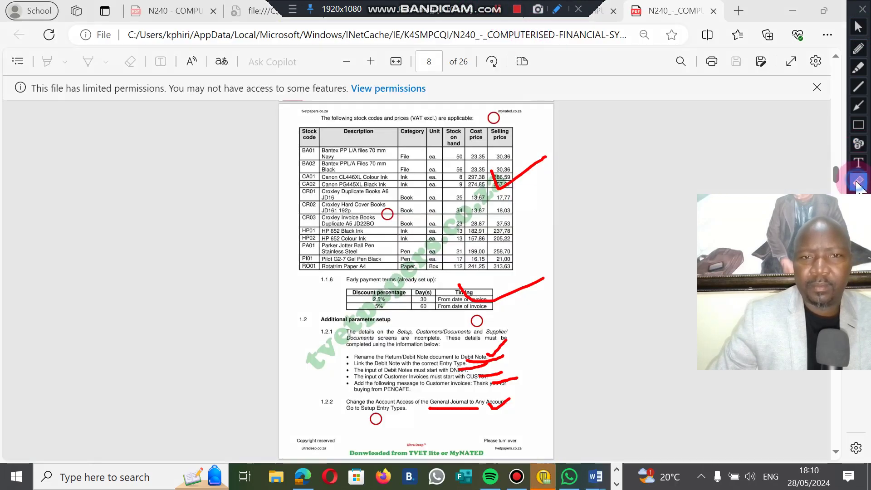
pyautogui.moveTo(422, 129)
pyautogui.mouseDown()
pyautogui.moveTo(415, 403)
pyautogui.moveTo(452, 444)
pyautogui.moveTo(582, 443)
pyautogui.moveTo(633, 370)
pyautogui.mouseUp()
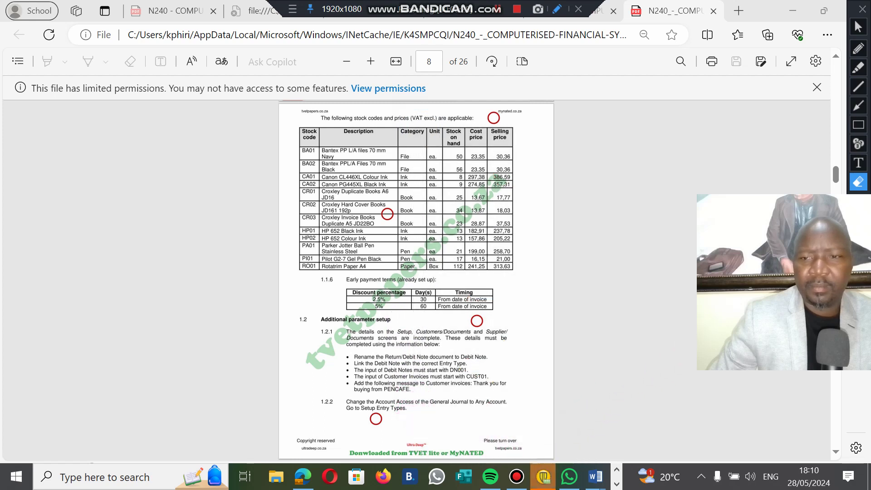
pyautogui.click(859, 28)
pyautogui.moveTo(837, 174); pyautogui.dragTo(842, 191)
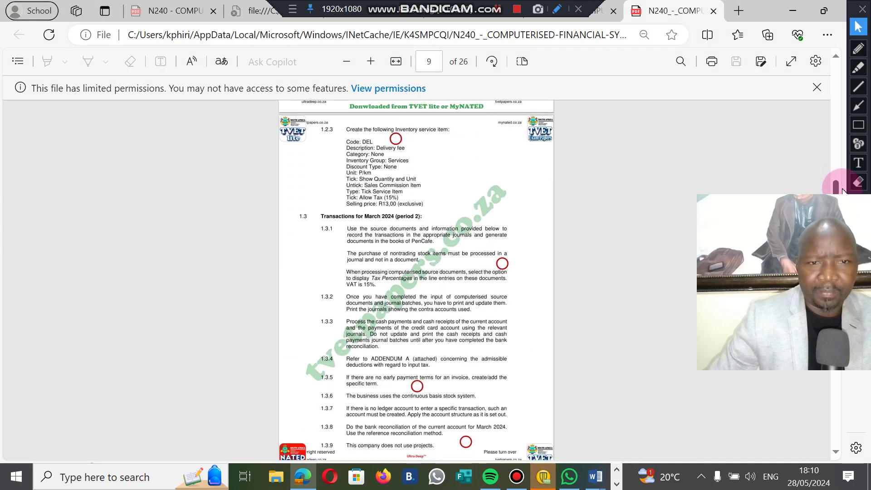